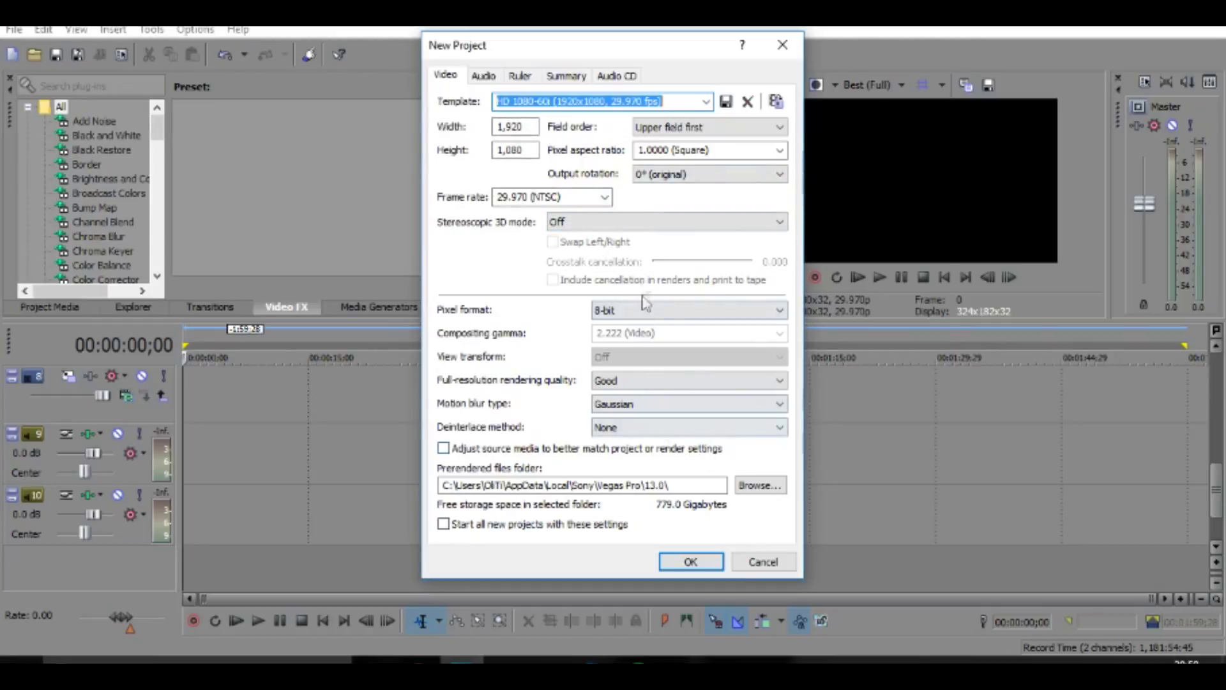
Step: Accept the 1920×1080, 29.970 fps project, browse the generator presets, then show the Transitions list
left_click(681, 564)
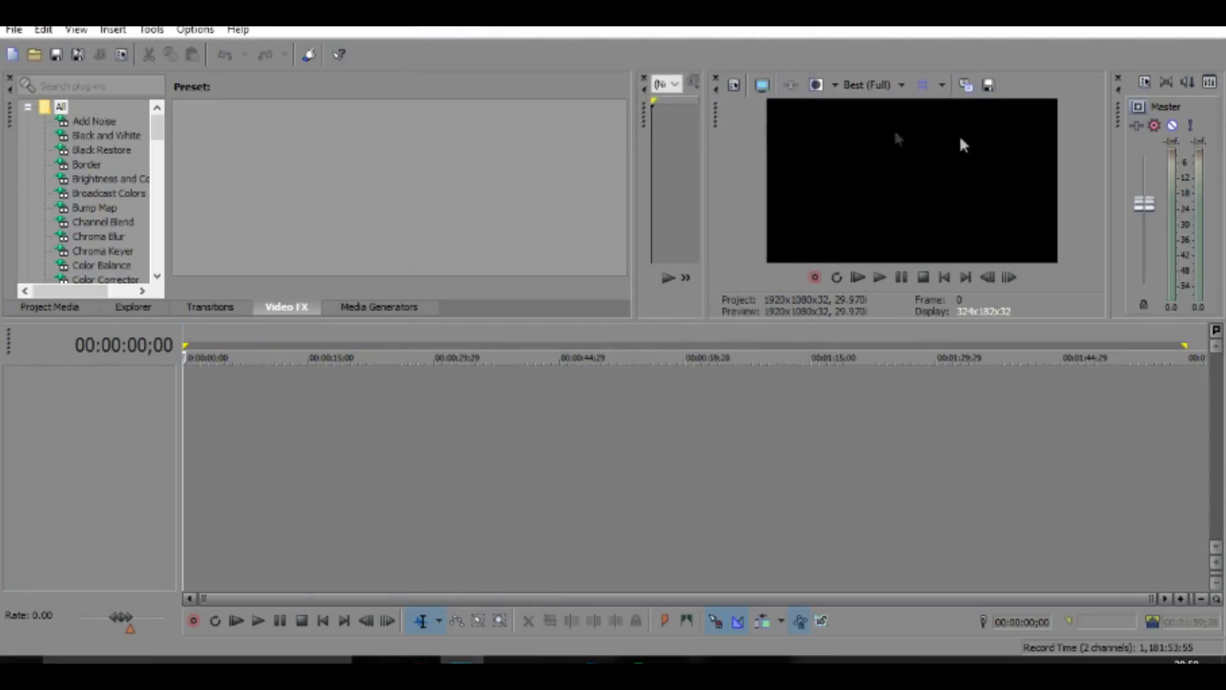
left_click(376, 312)
left_click(83, 136)
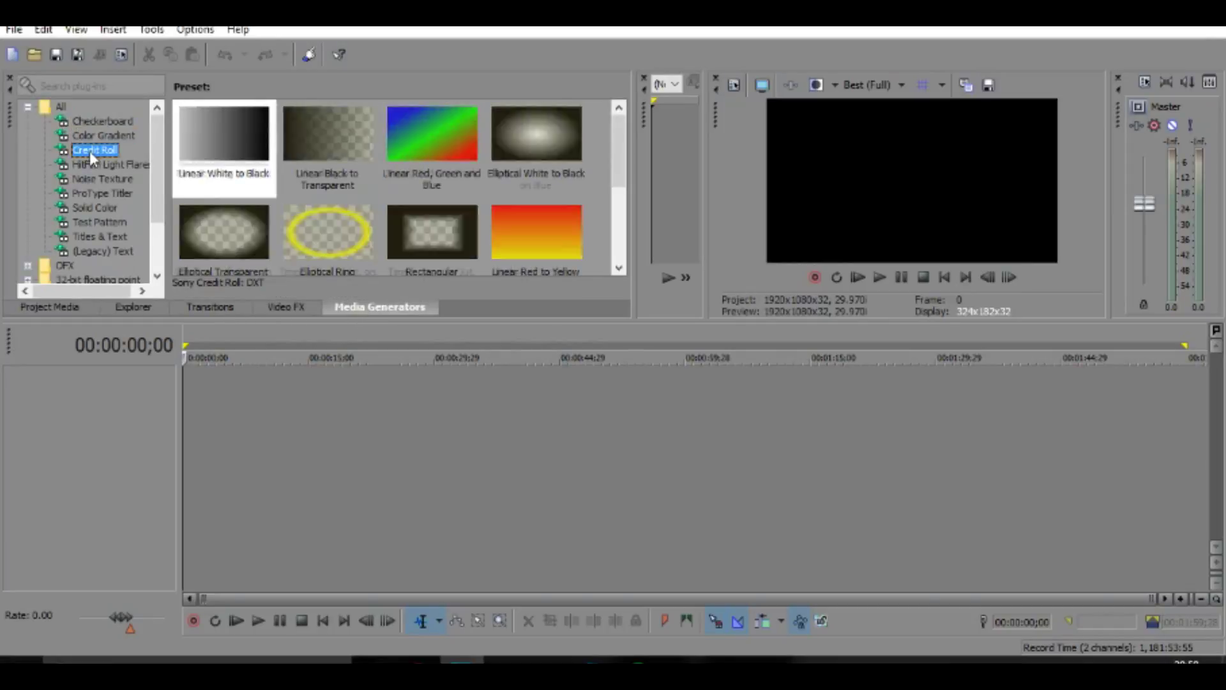
left_click(90, 150)
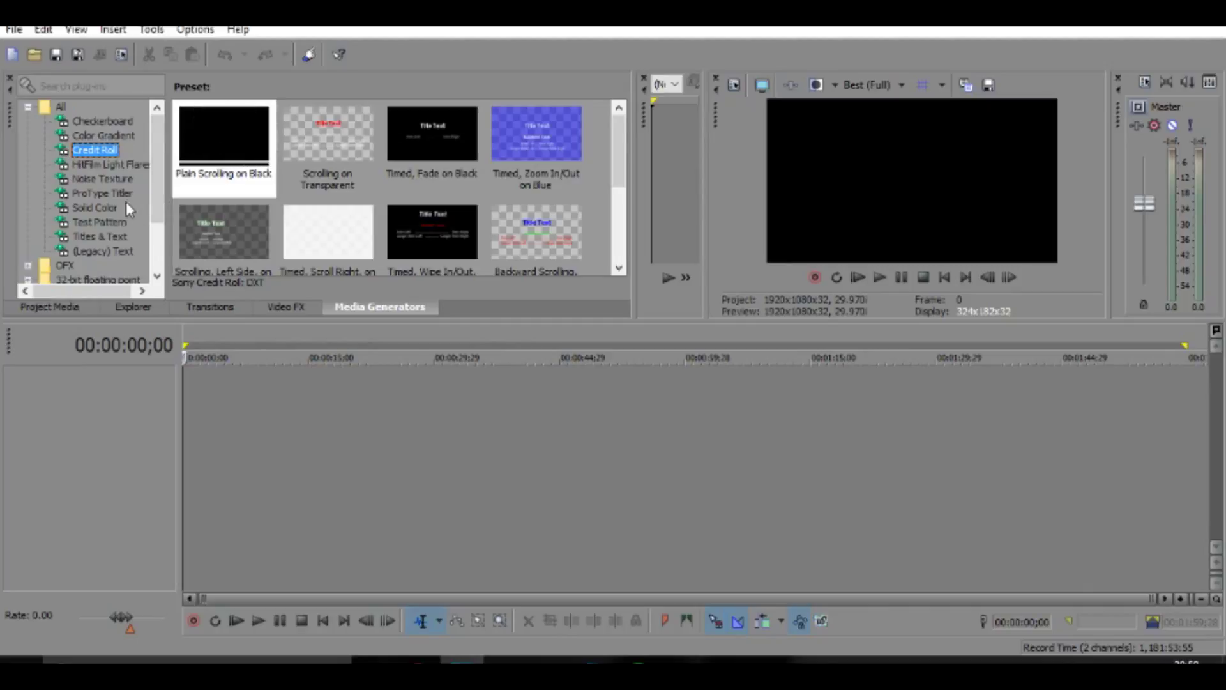
left_click(100, 207)
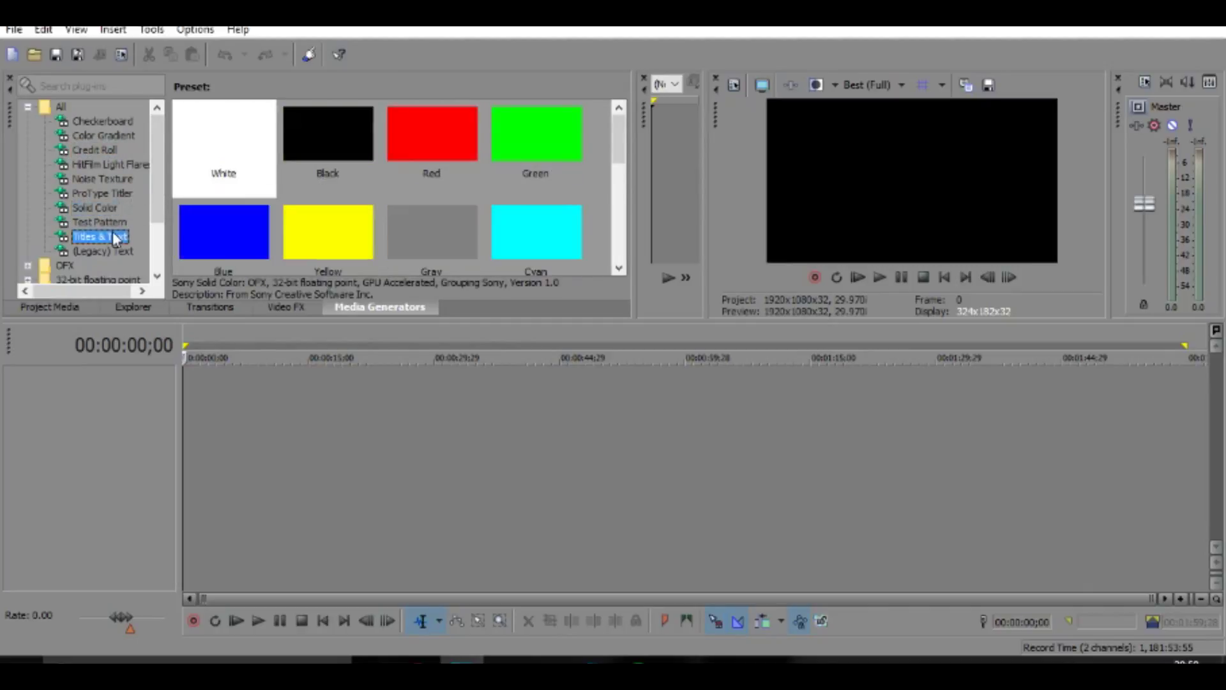
left_click(210, 307)
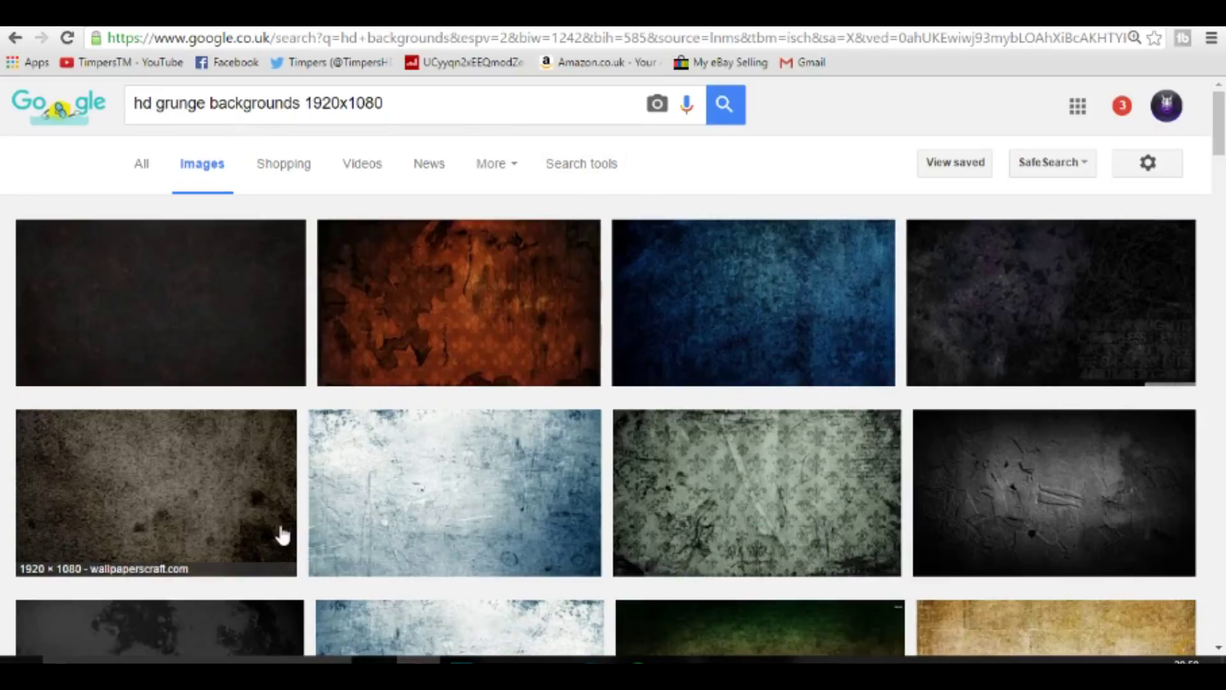
Step: Save the dark grunge wallpaper image into Saved Pictures and close the preview
left_click(59, 334)
right_click(332, 409)
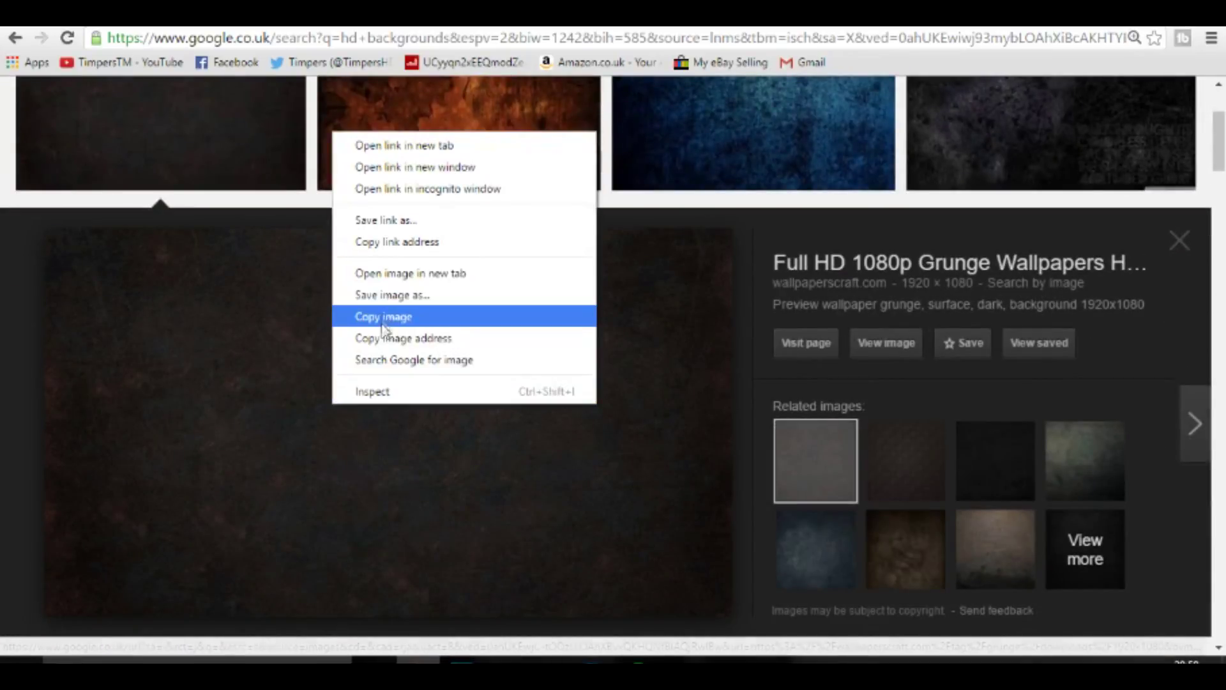
left_click(382, 299)
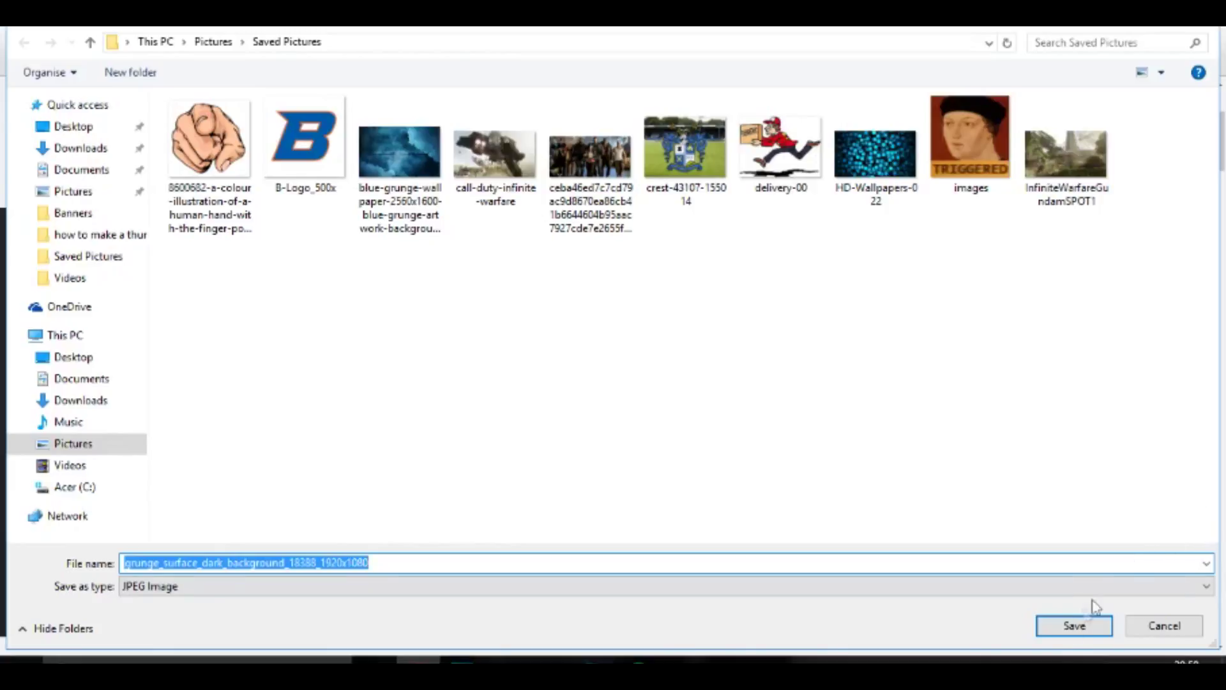
left_click(1073, 627)
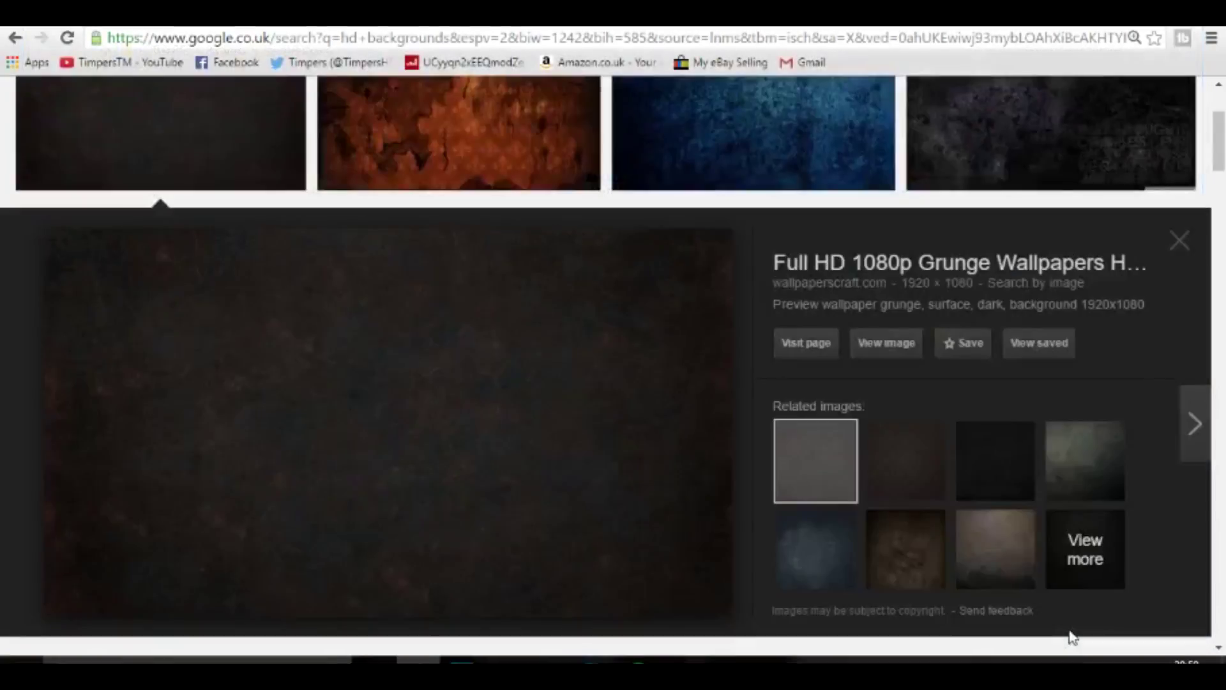
left_click(1192, 227)
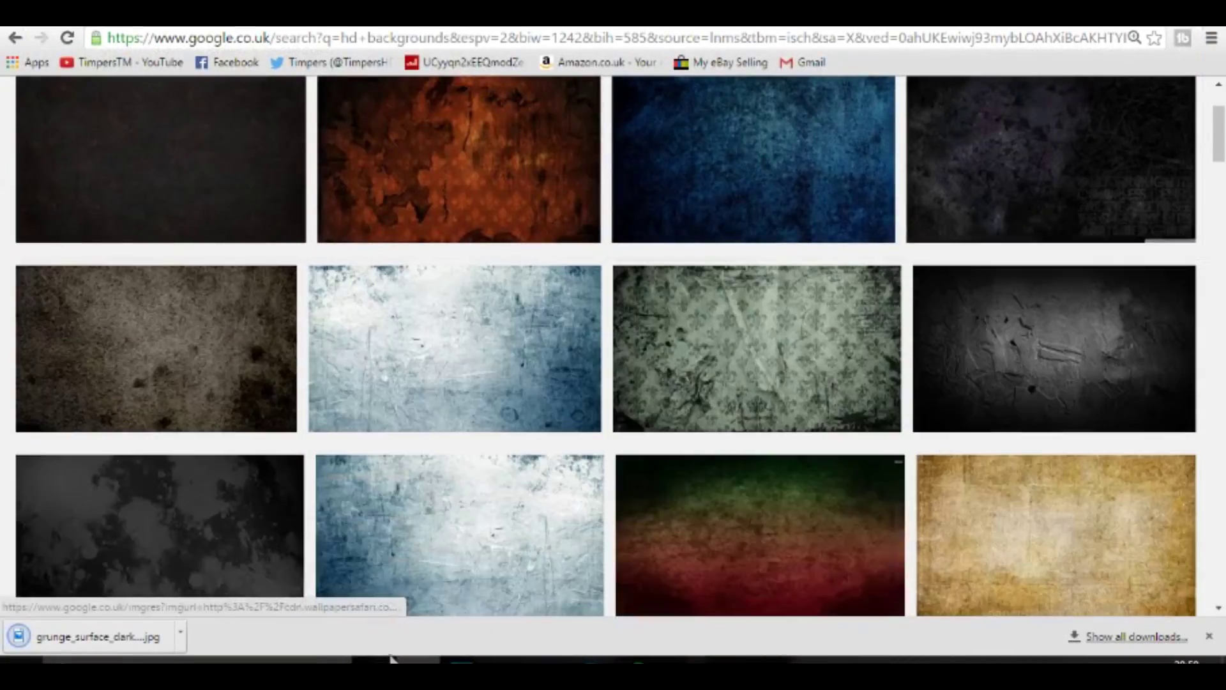
Step: Drag the grunge JPEG onto the timeline and extend the clip from about five to ten seconds
left_click_drag(96, 636, 192, 394)
scroll(289, 386, "up", 5)
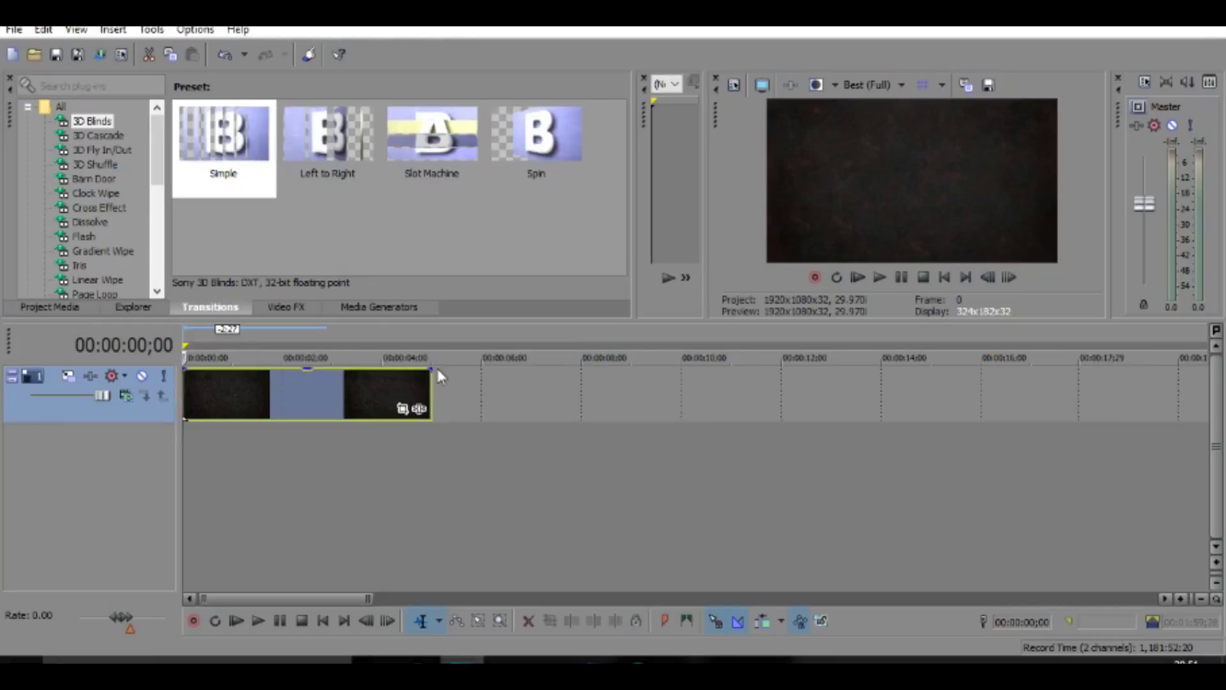
scroll(743, 397, "up", 3)
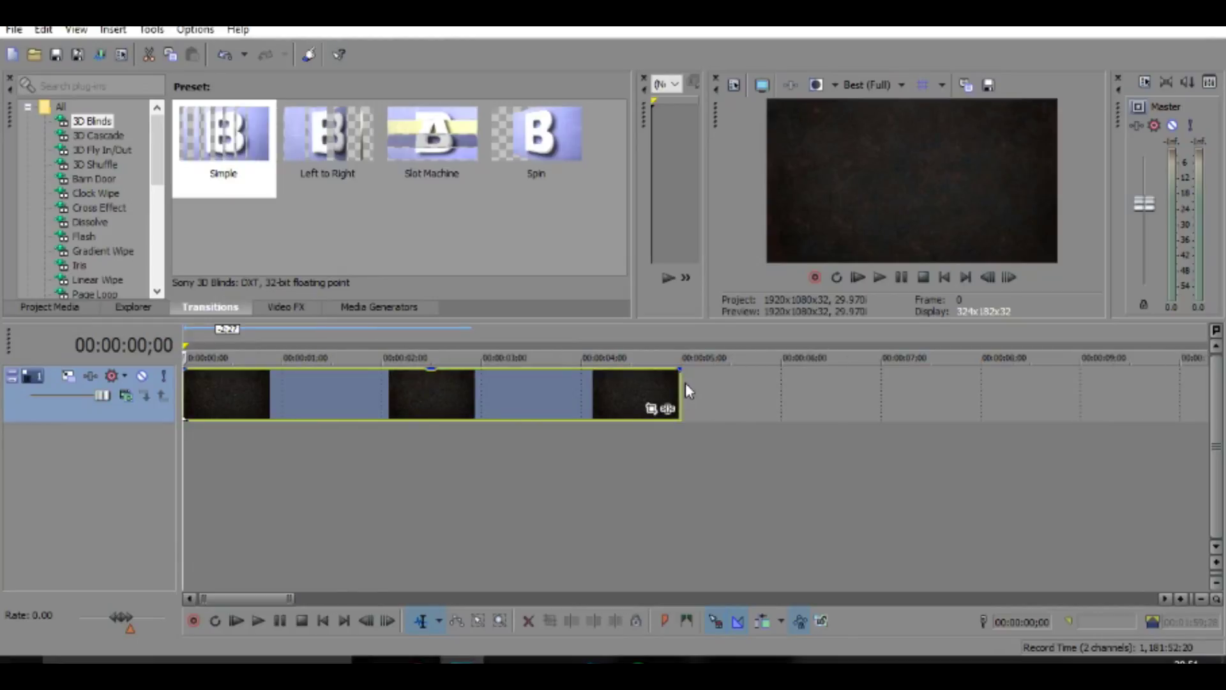
left_click_drag(678, 391, 1174, 392)
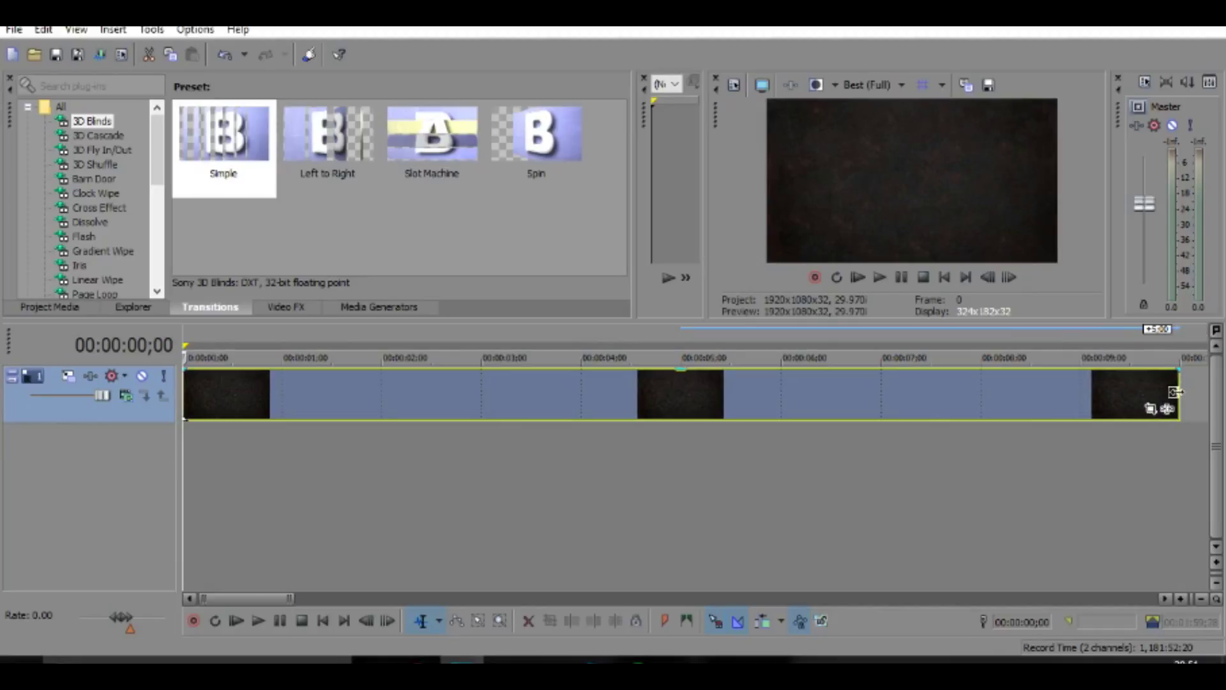
scroll(1174, 392, "down", 2)
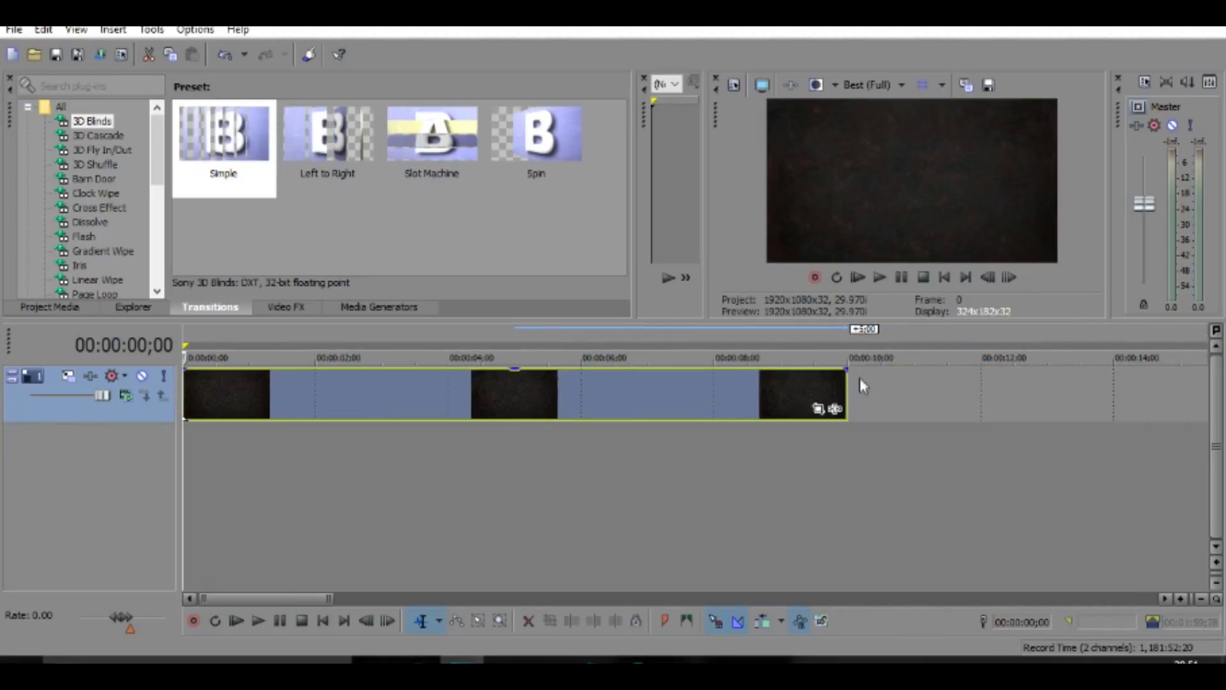
scroll(860, 381, "up", 2)
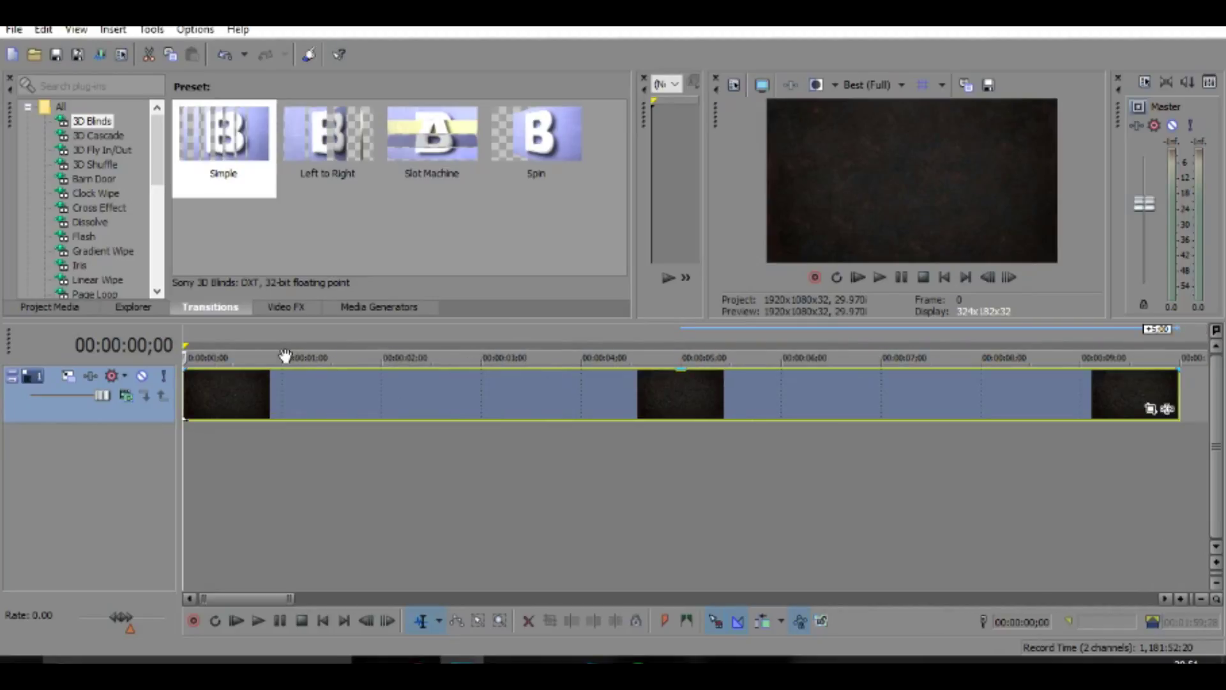
Step: Add a diagonal Linear White to Black gradient track above the grunge and lower its level to about 19%
left_click(378, 309)
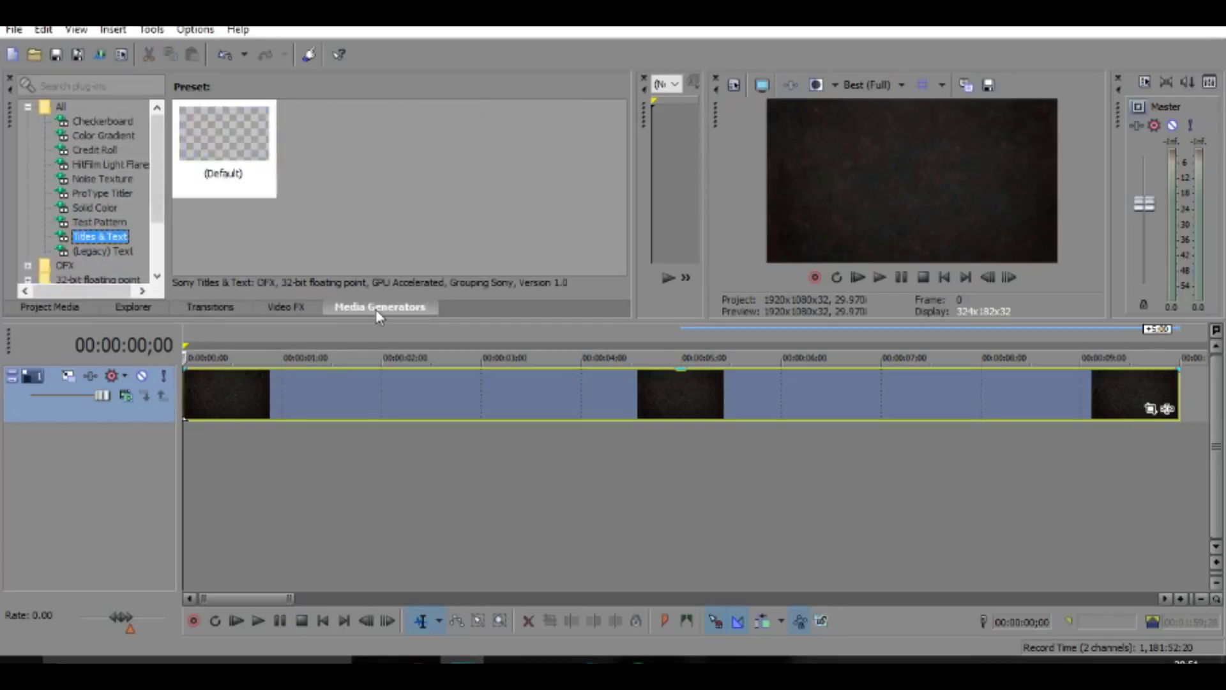
left_click(102, 137)
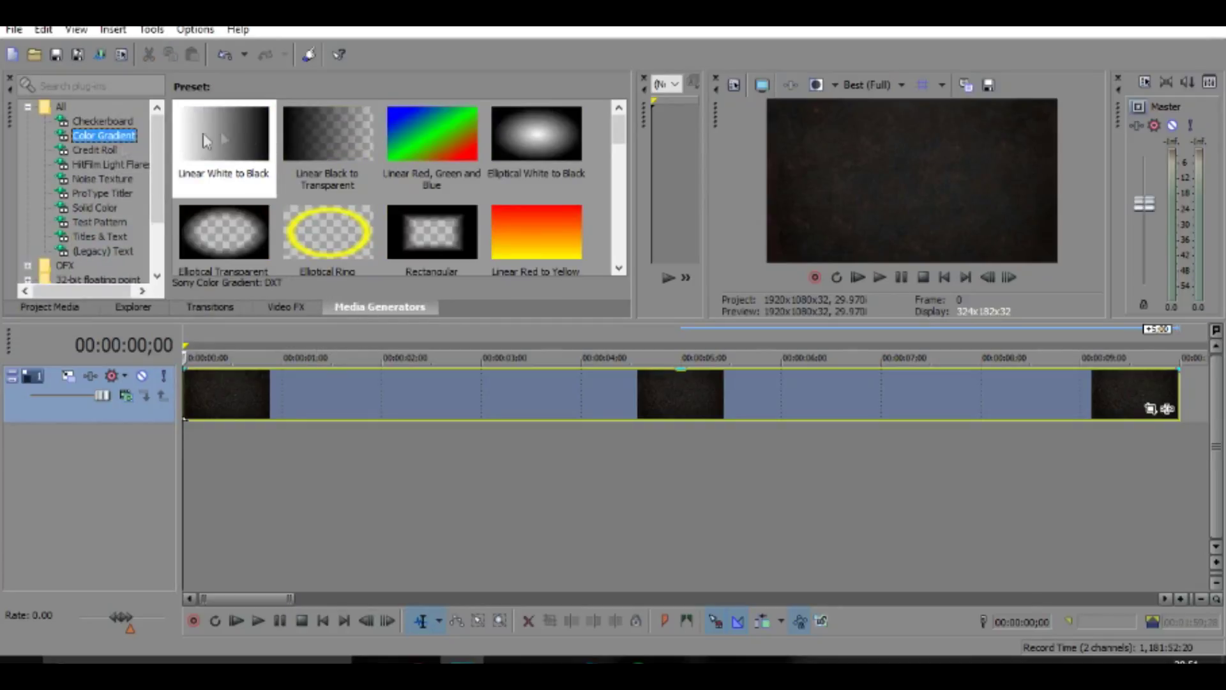
left_click_drag(235, 129, 192, 360)
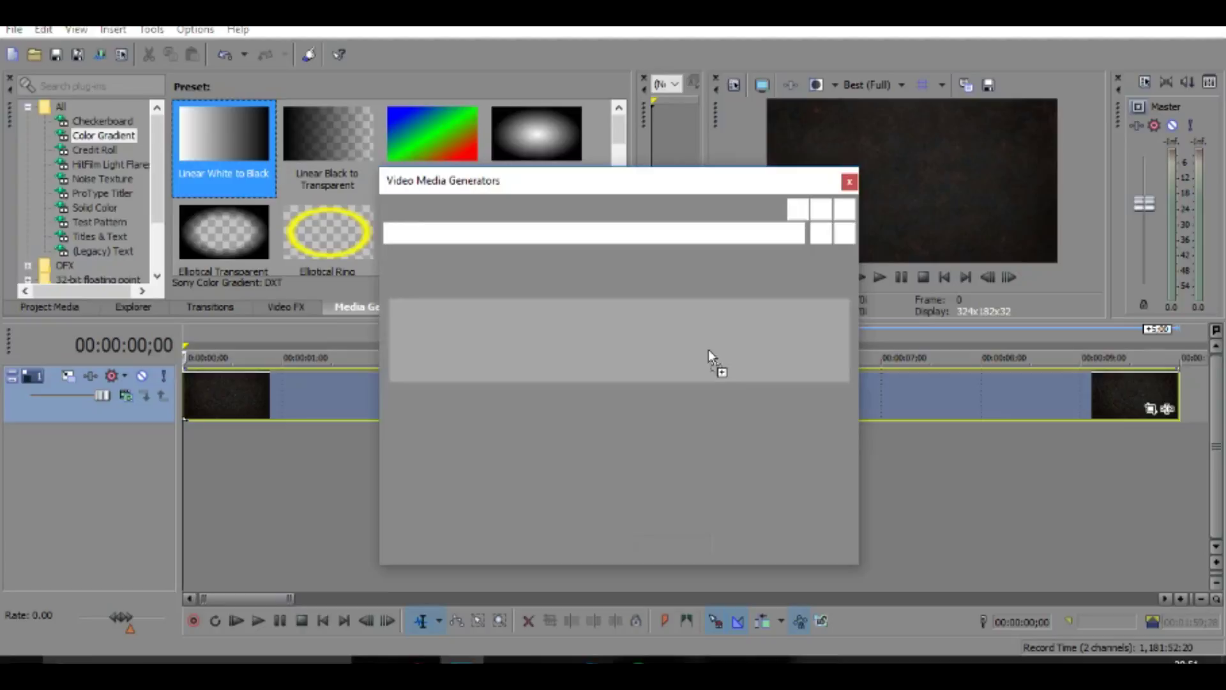
scroll(1134, 383, "down", 2)
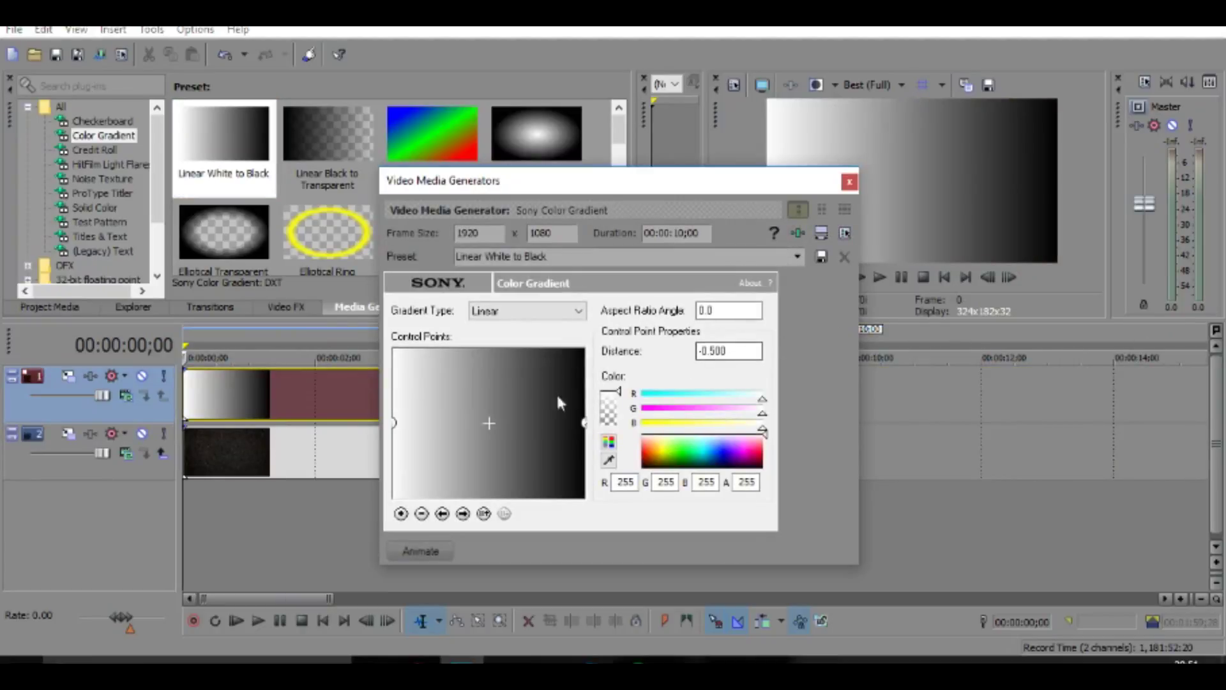
left_click_drag(582, 422, 554, 477)
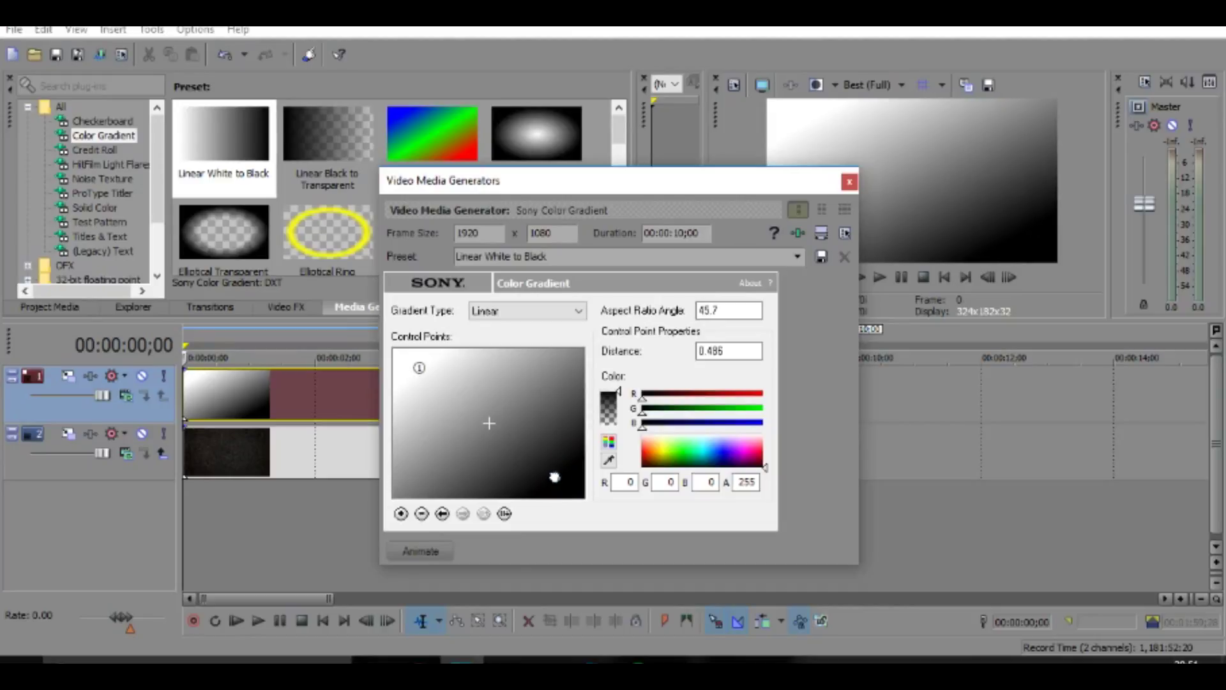
left_click(850, 181)
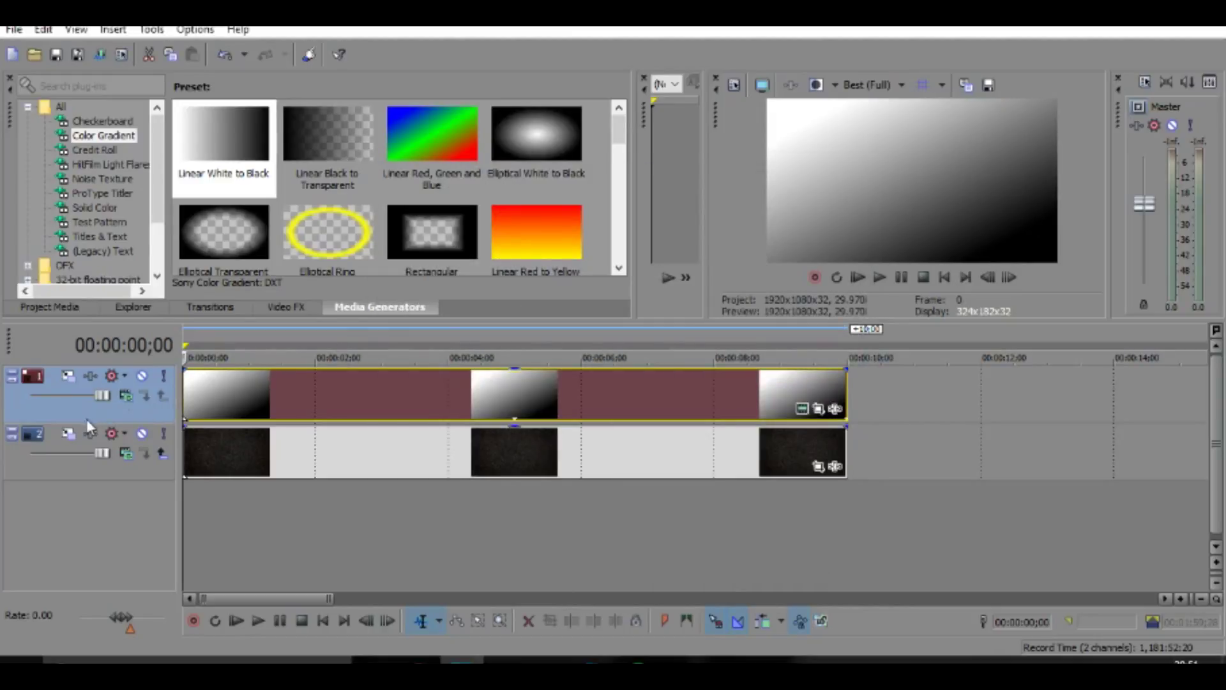
left_click_drag(99, 399, 47, 400)
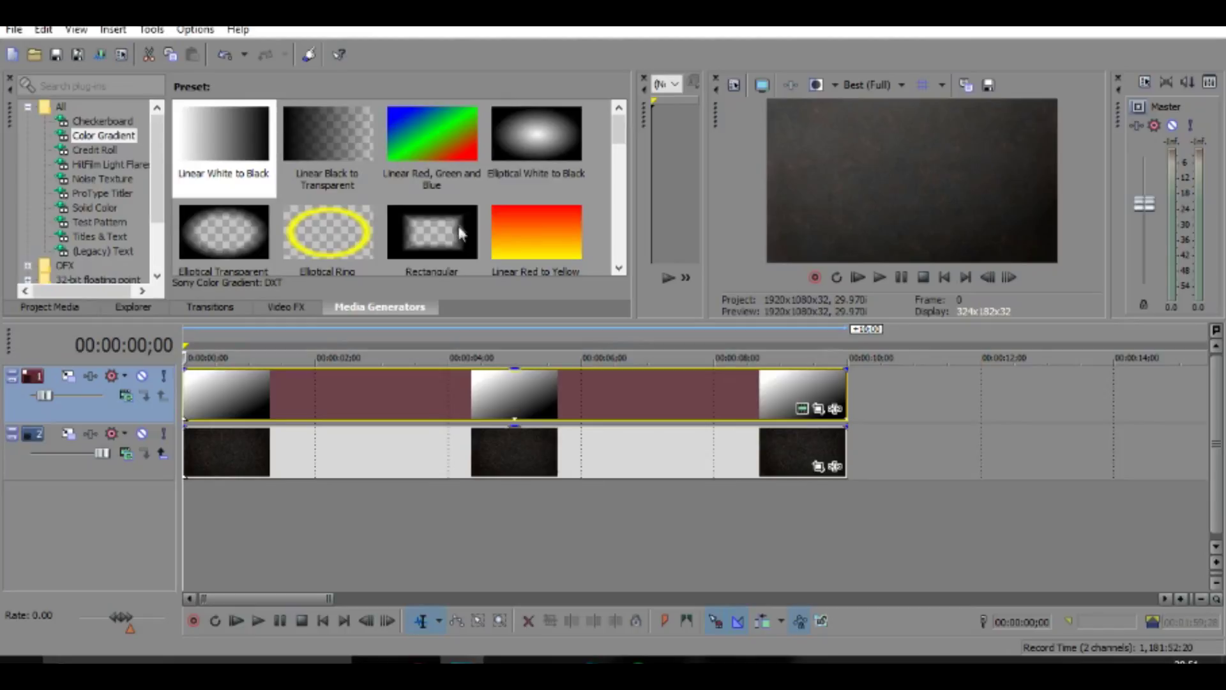
Step: Add a Linear Red to Yellow gradient on a new track and recolour both control points purple
scroll(529, 252, "down", 1)
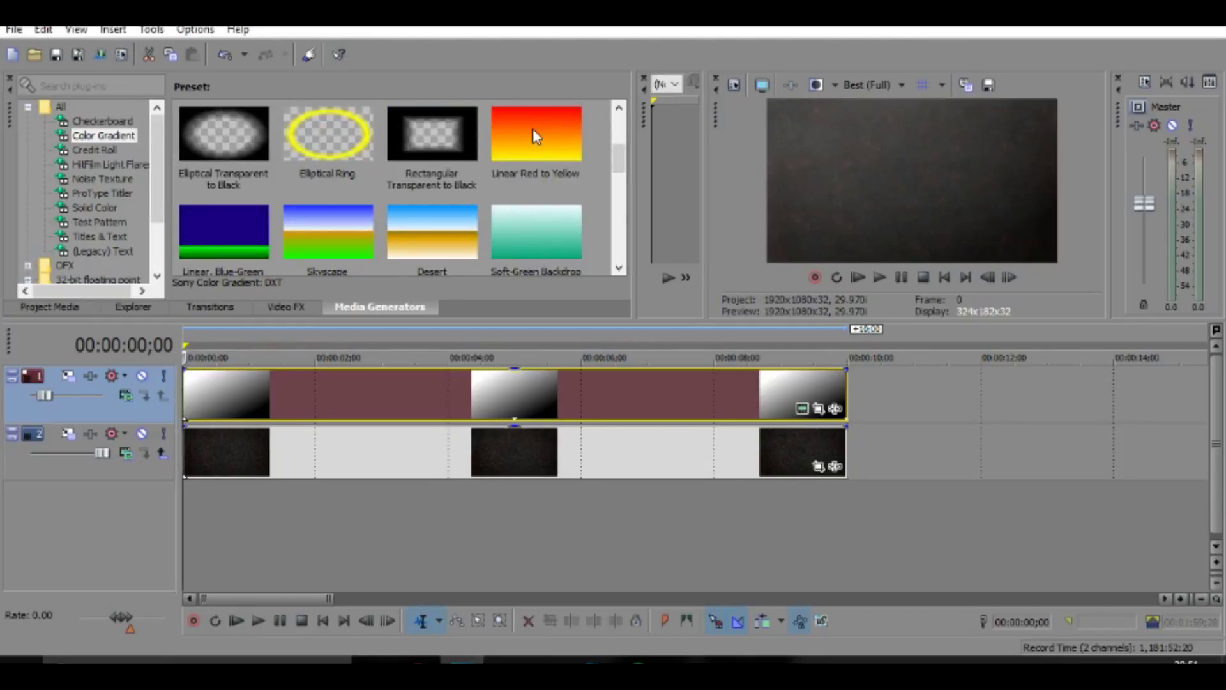
left_click_drag(533, 128, 190, 333)
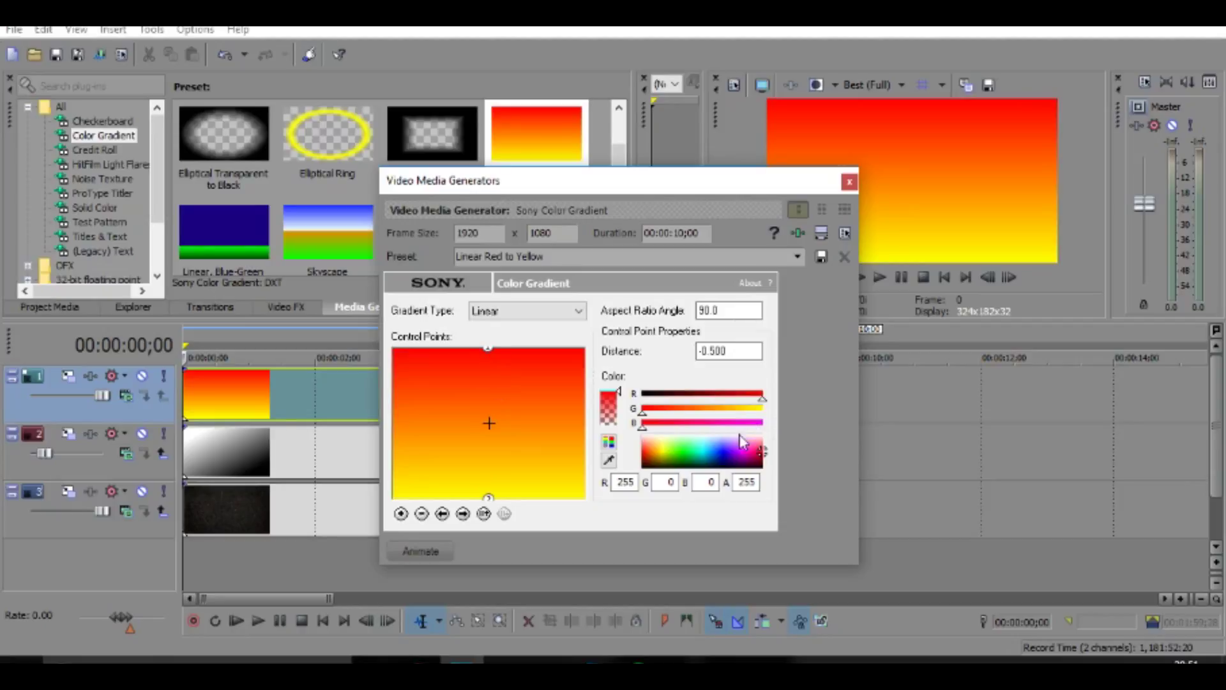
left_click(728, 457)
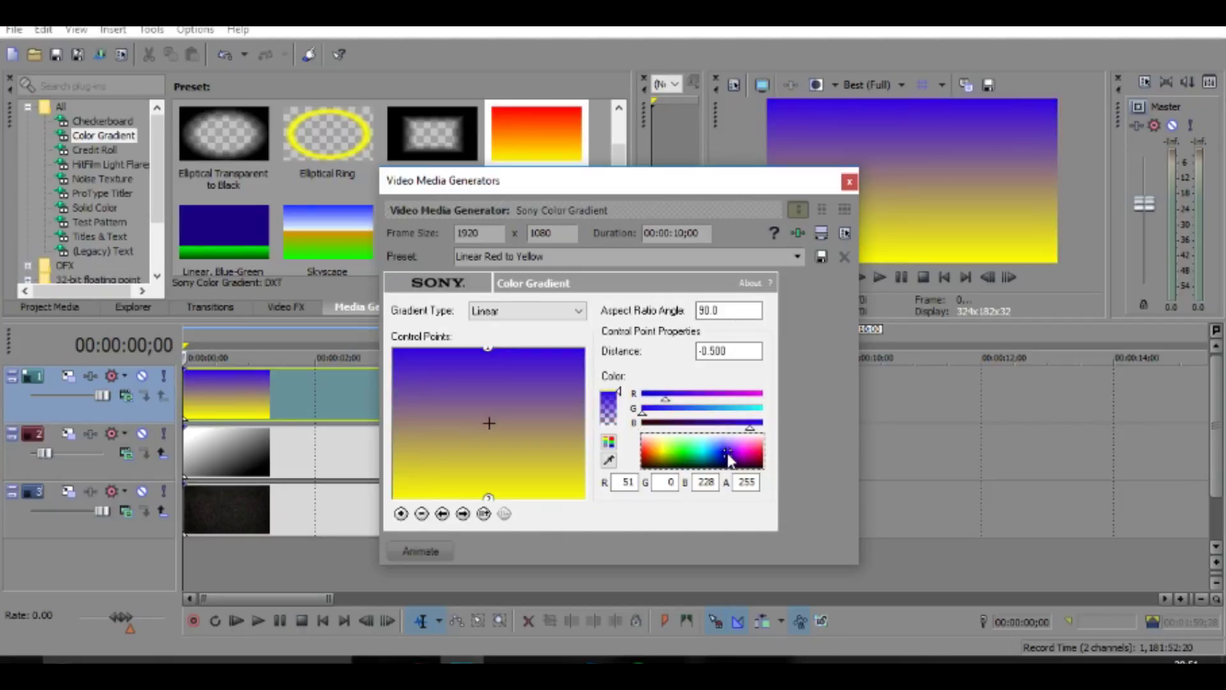
left_click_drag(728, 457, 732, 460)
left_click(489, 496)
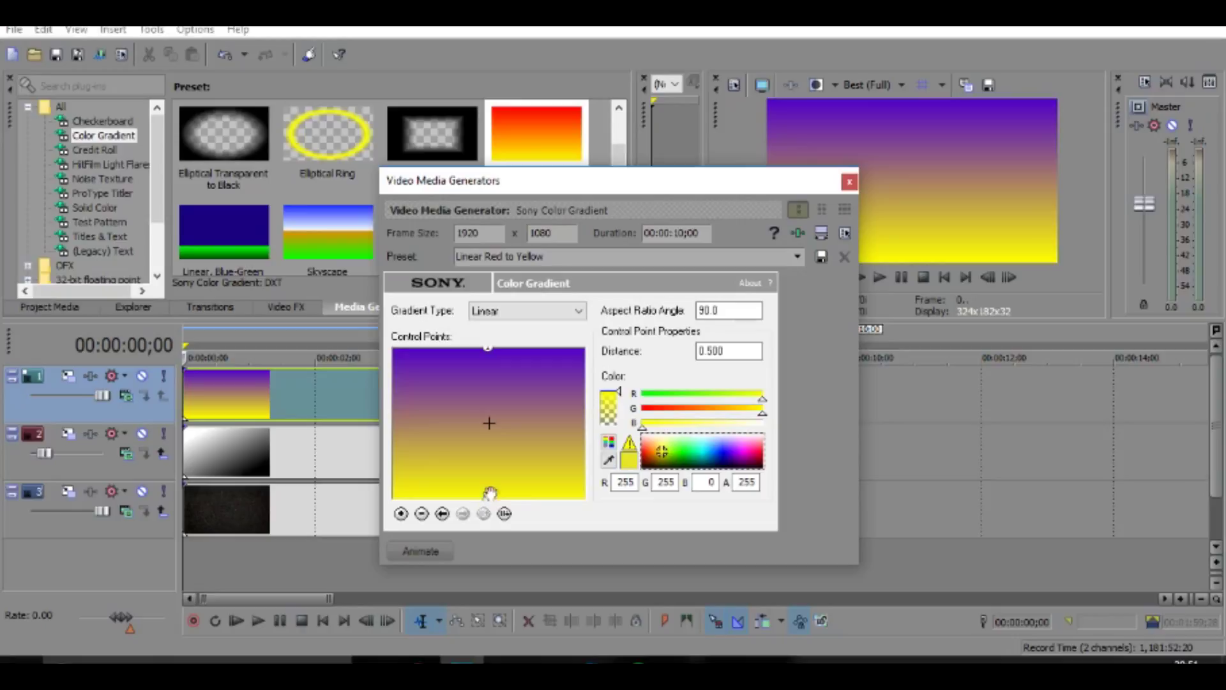
left_click(738, 454)
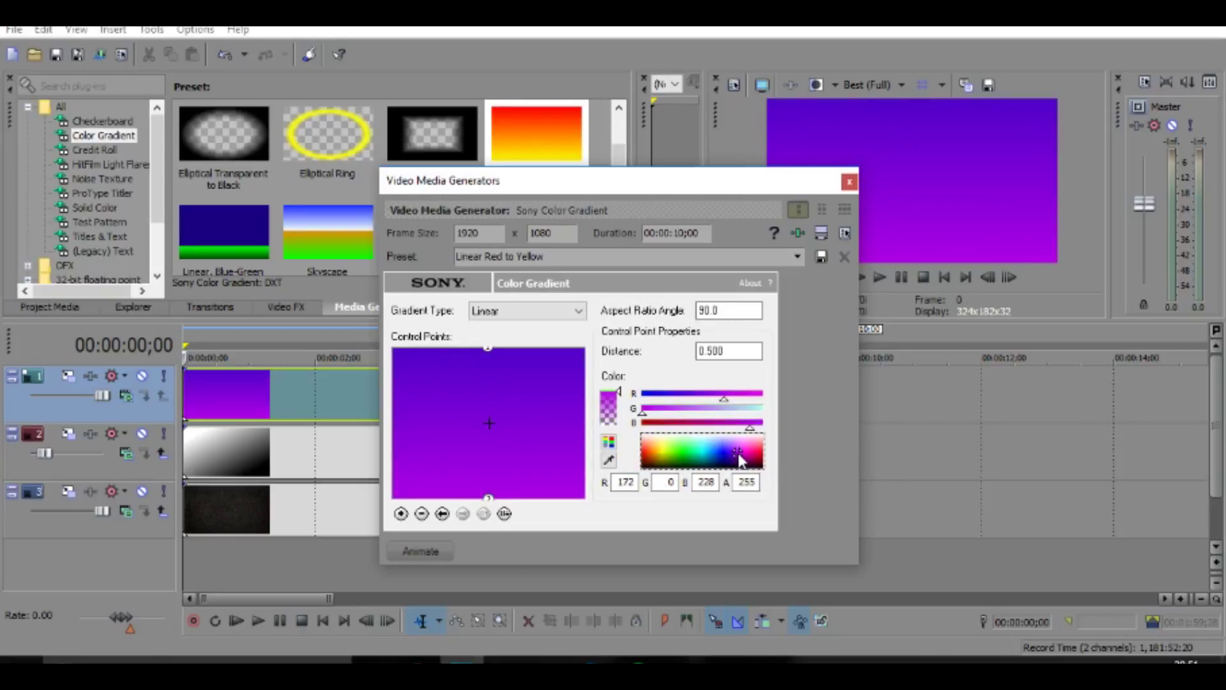
left_click(849, 182)
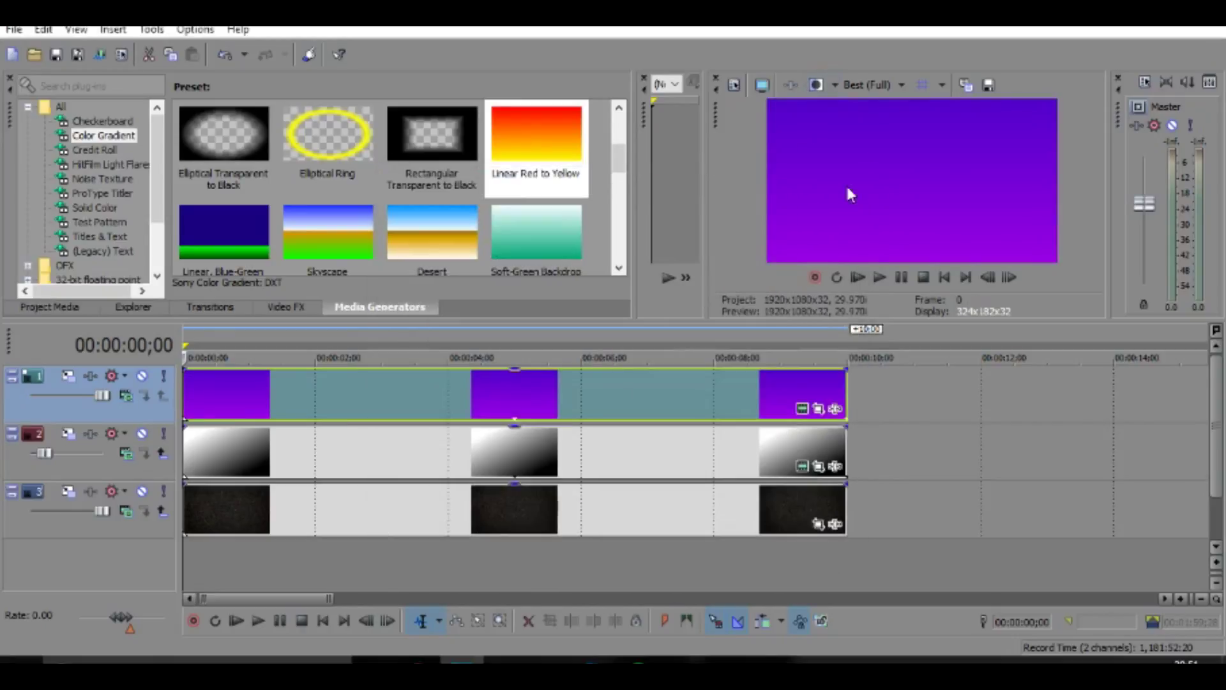
Step: Set the purple gradient track's compositing mode to Overlay and its level to 50%
left_click(127, 397)
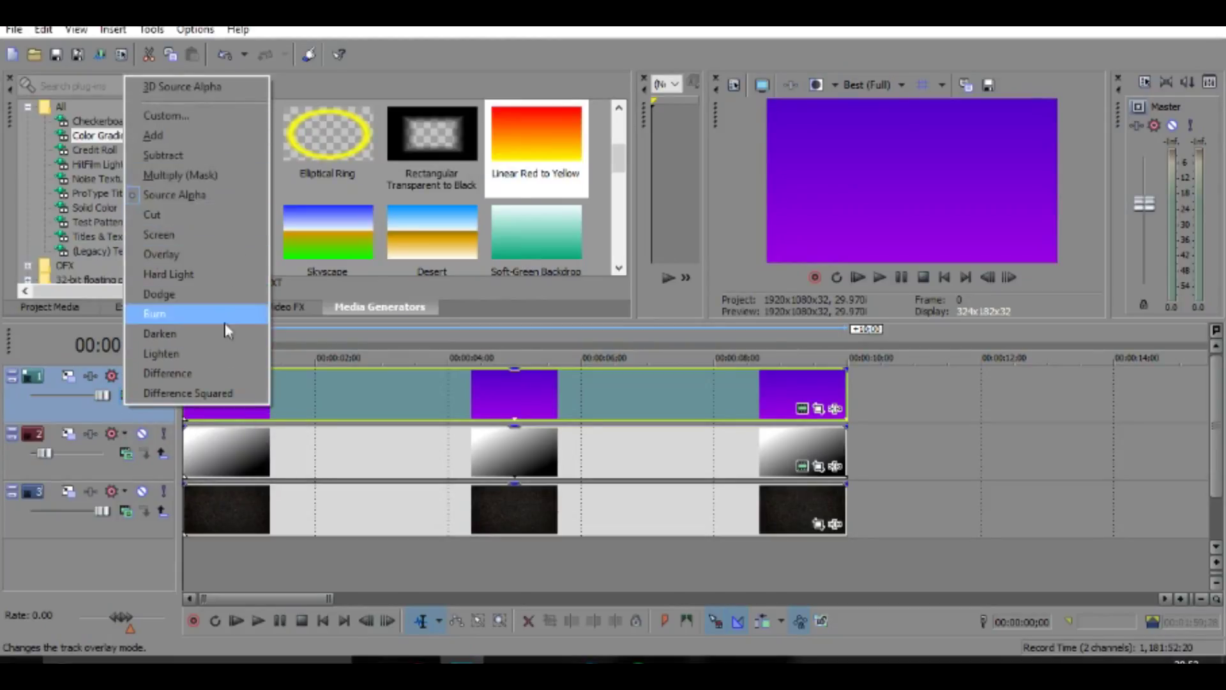
left_click(209, 255)
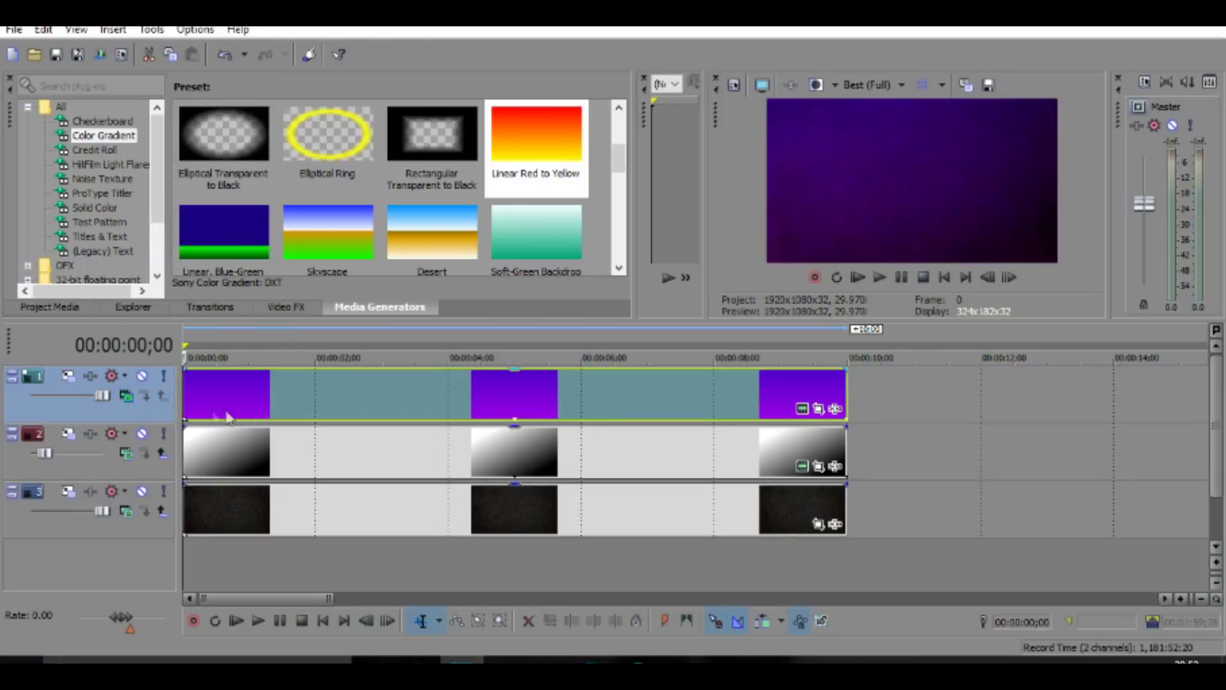
left_click_drag(103, 397, 68, 401)
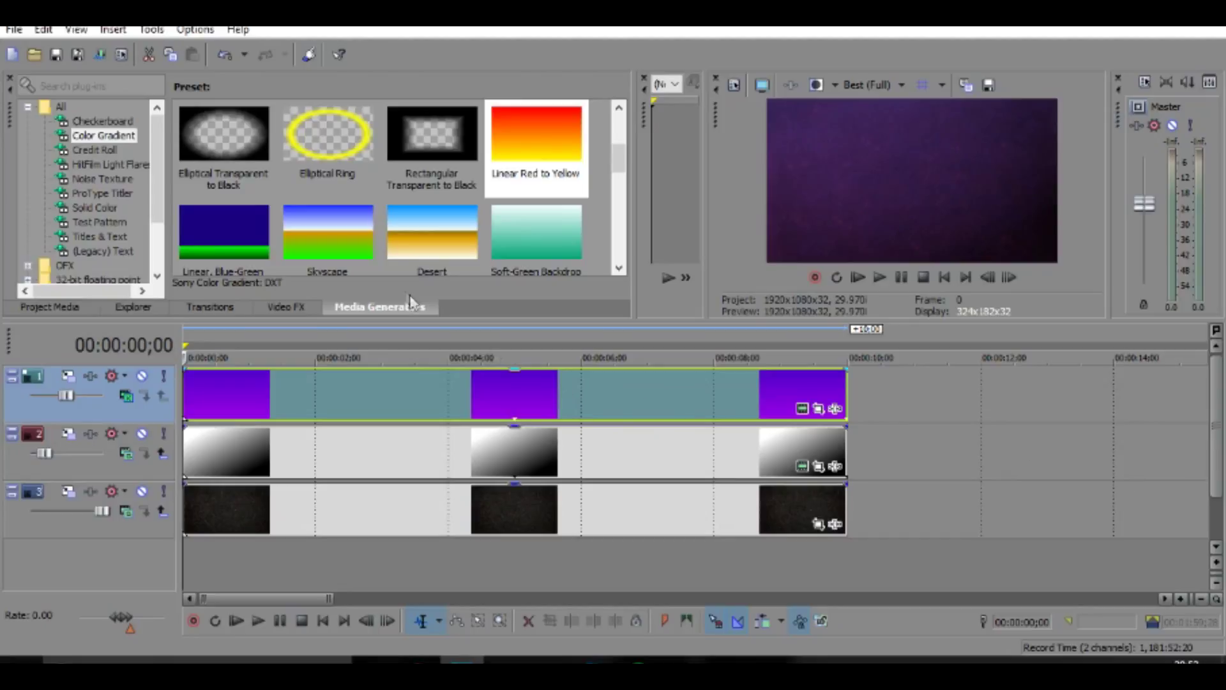
Step: Add a (Legacy) Text Soft Shadow clip and replace the sample text with 'TIMPERS'
left_click(105, 239)
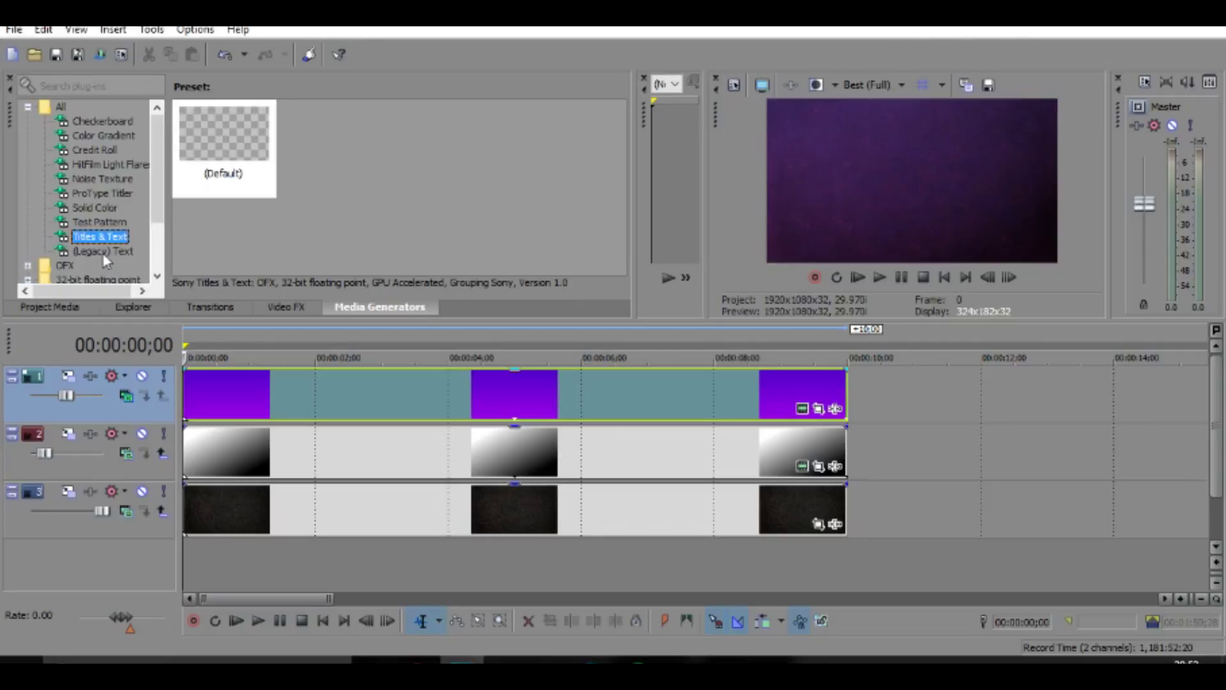
left_click(104, 252)
left_click(538, 146)
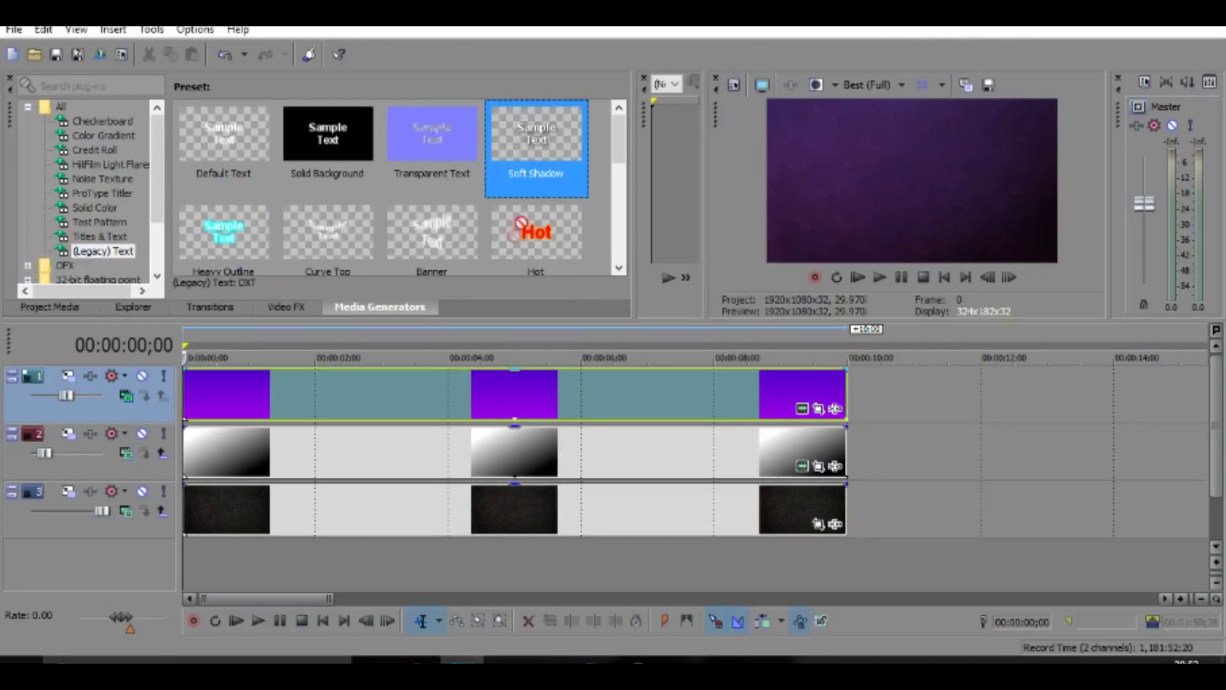
left_click_drag(521, 224, 192, 342)
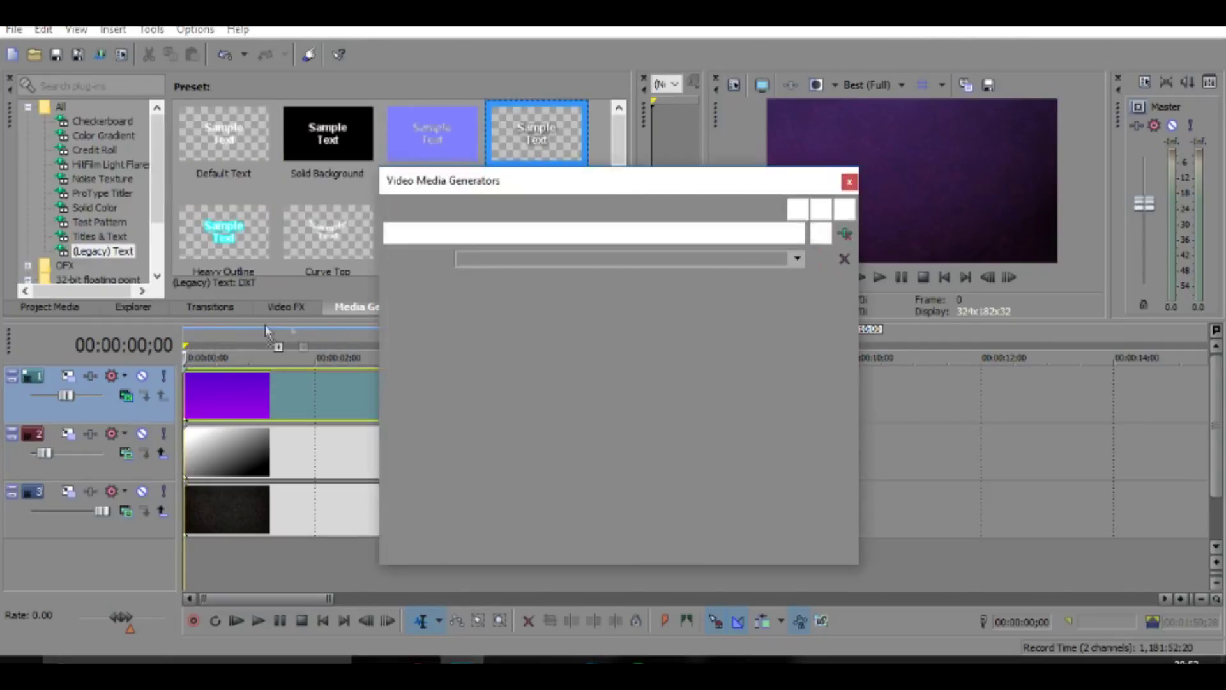
left_click_drag(747, 495, 405, 326)
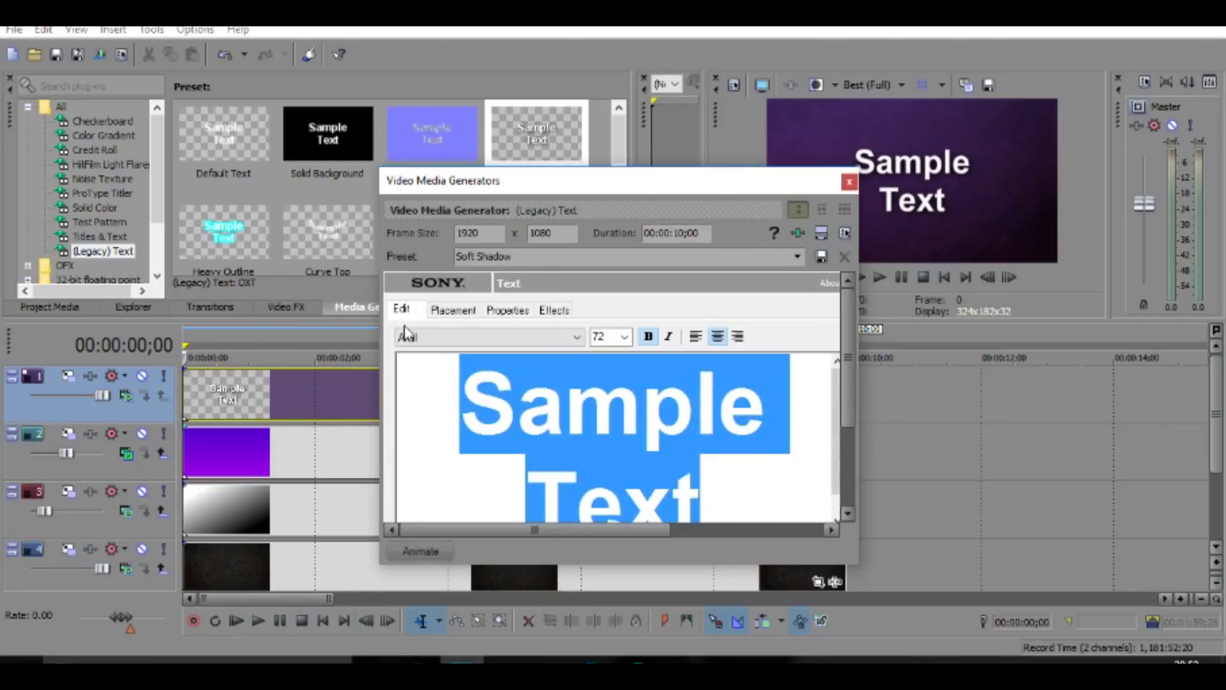
type("t")
key("BackSpace")
type("T")
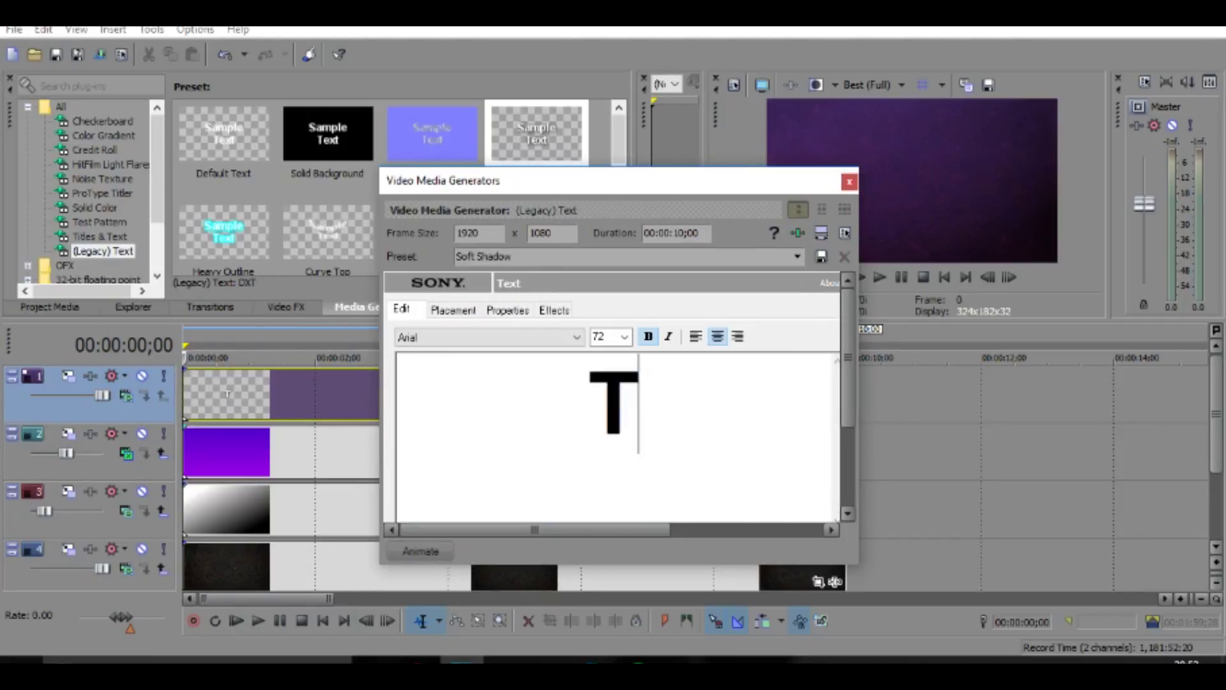
type("IMPERS")
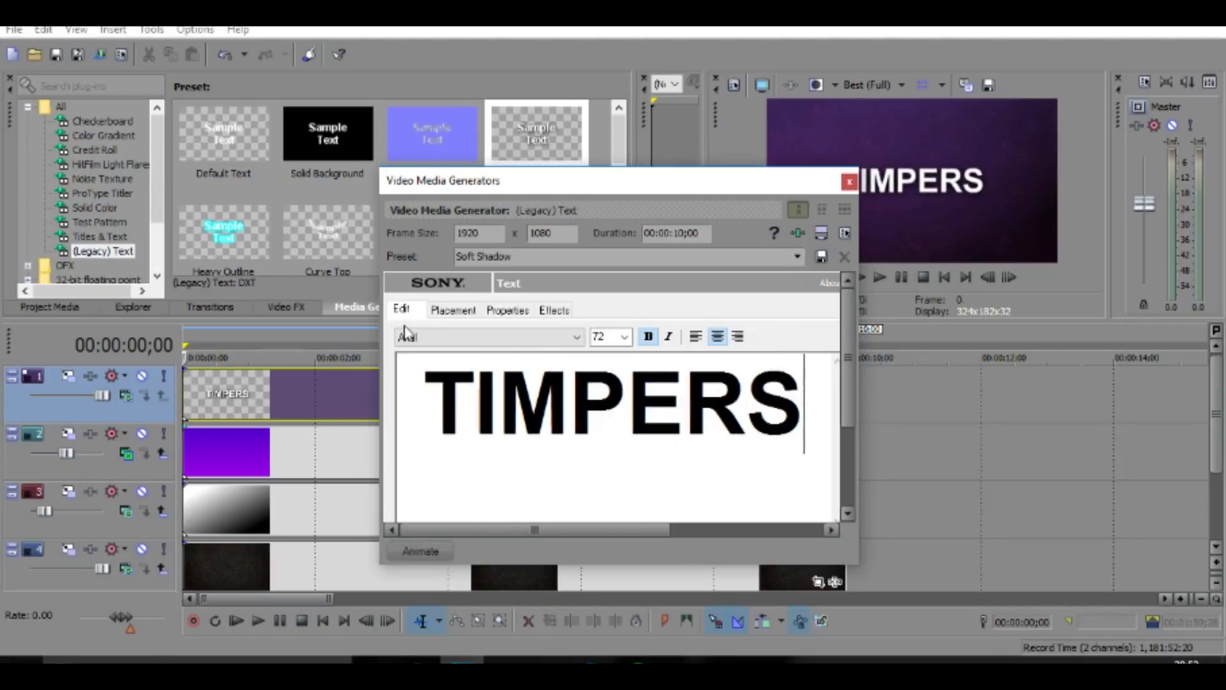
Step: Change the TIMPERS title font to Impact
left_click_drag(806, 432, 345, 399)
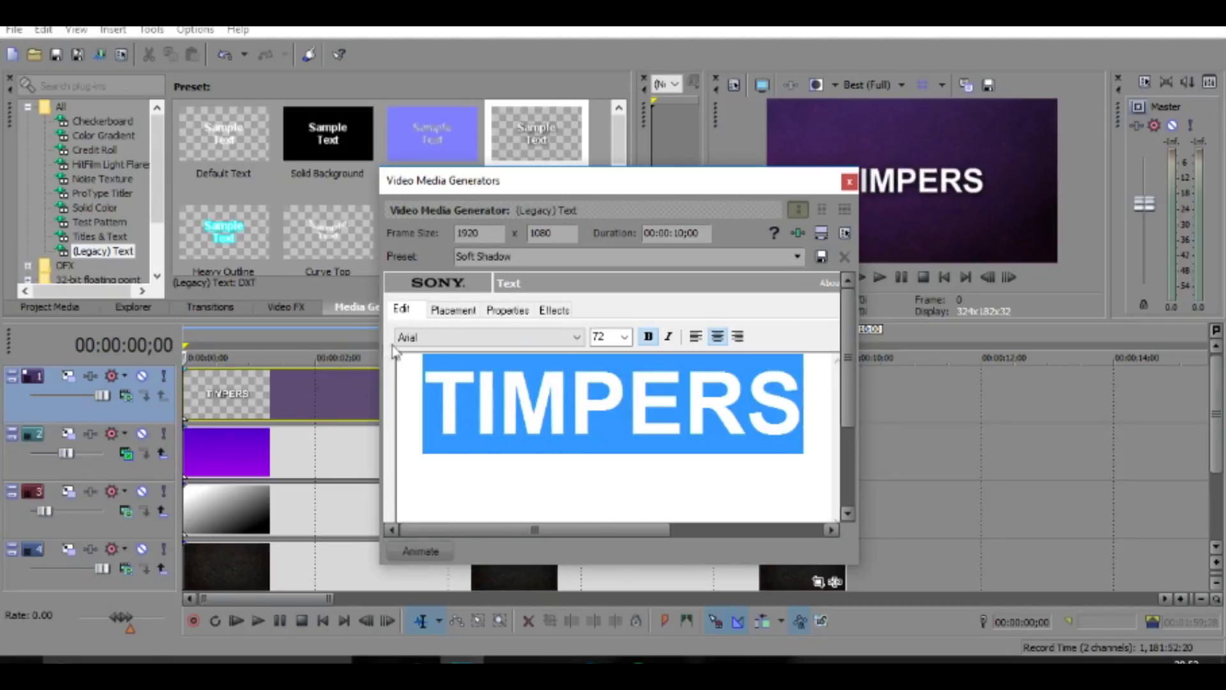
left_click(403, 337)
key("i")
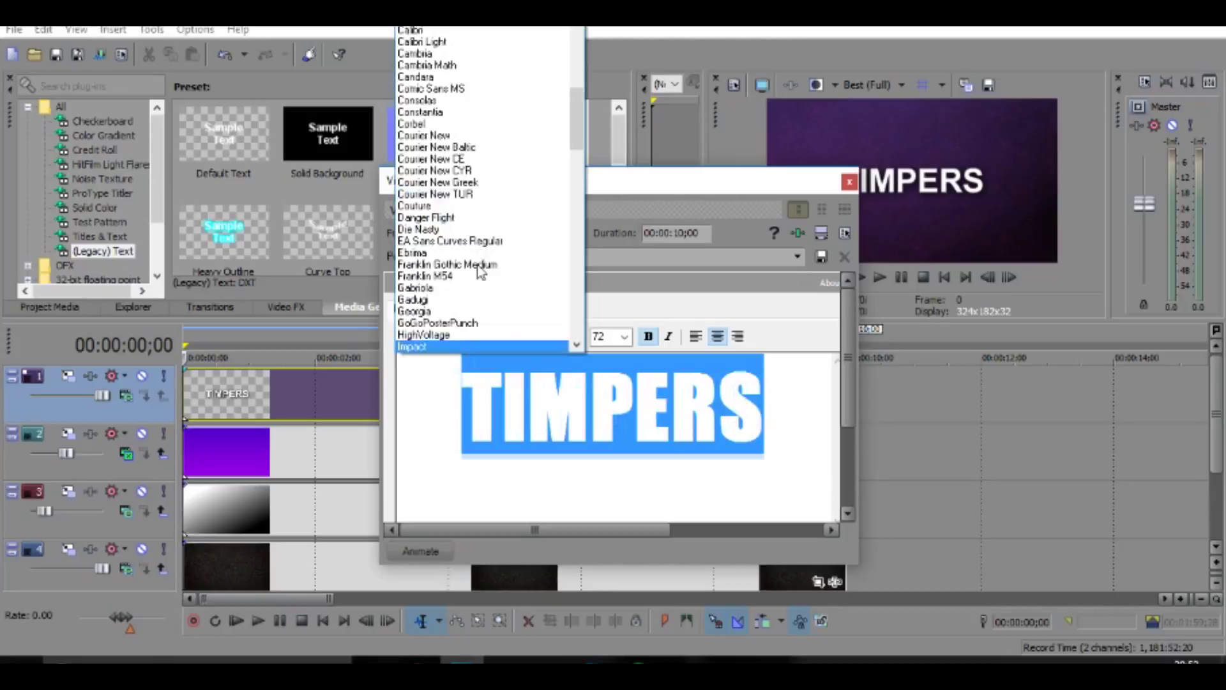
left_click(437, 348)
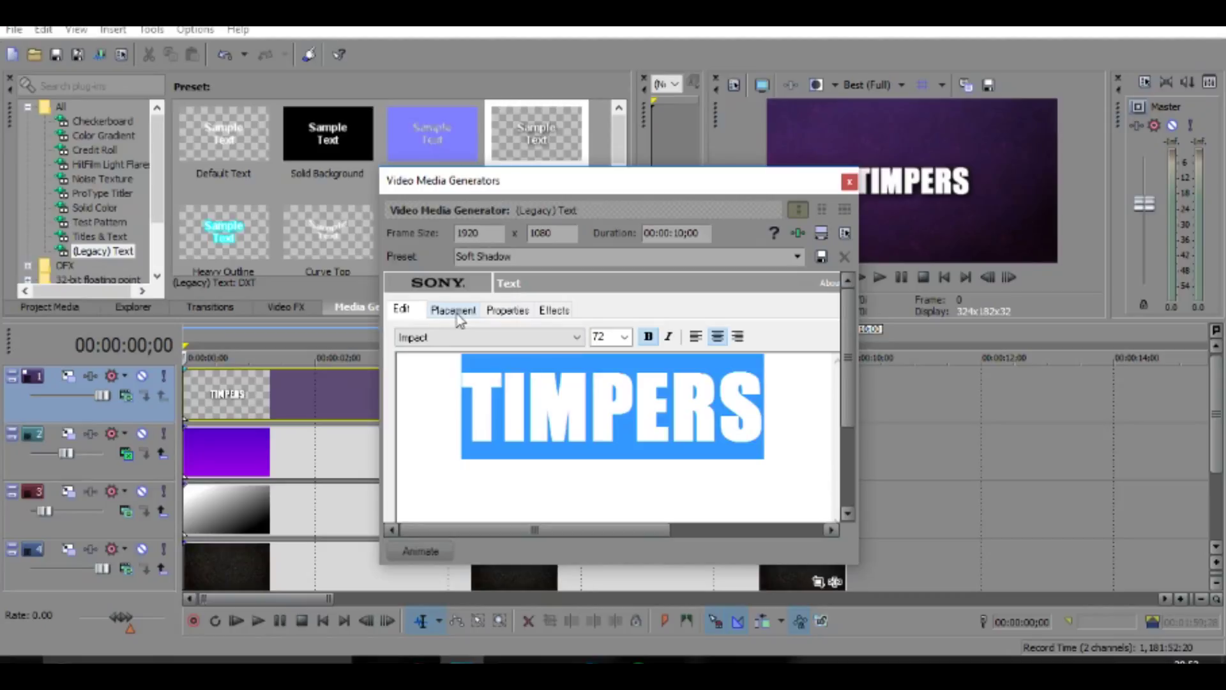
Step: Place the title at Top Center, nudge it slightly higher, and close the text settings
left_click(455, 311)
left_click(498, 357)
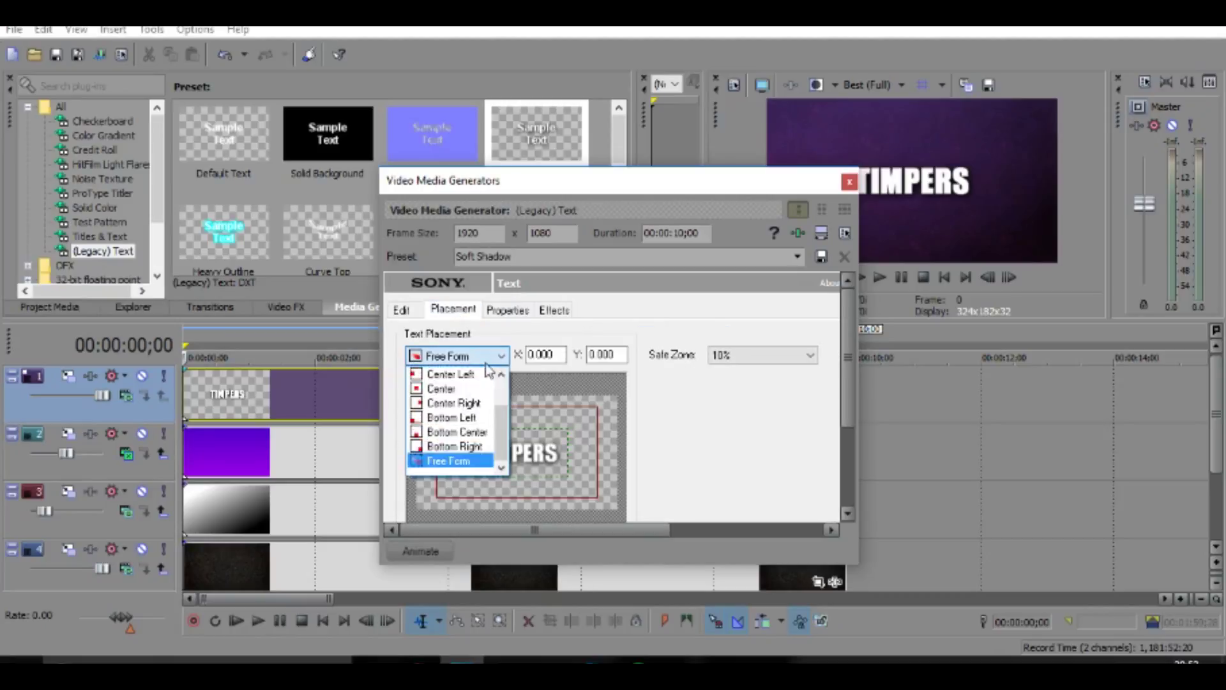
scroll(504, 453, "up", 1)
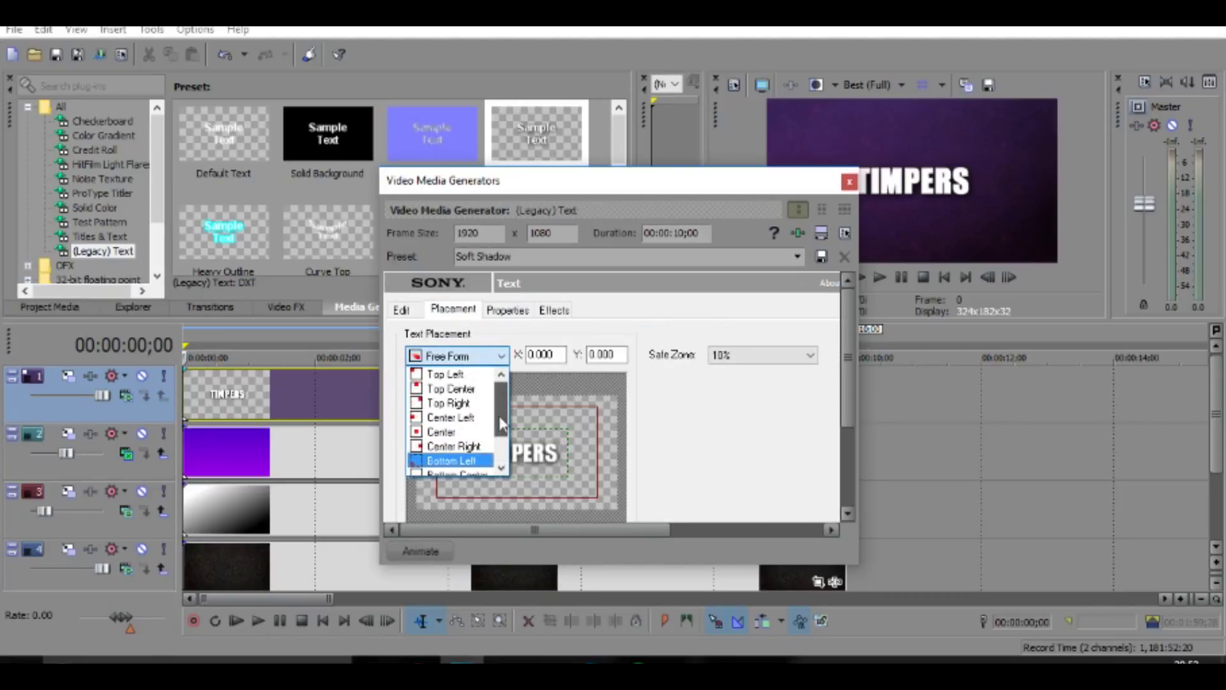
left_click(470, 388)
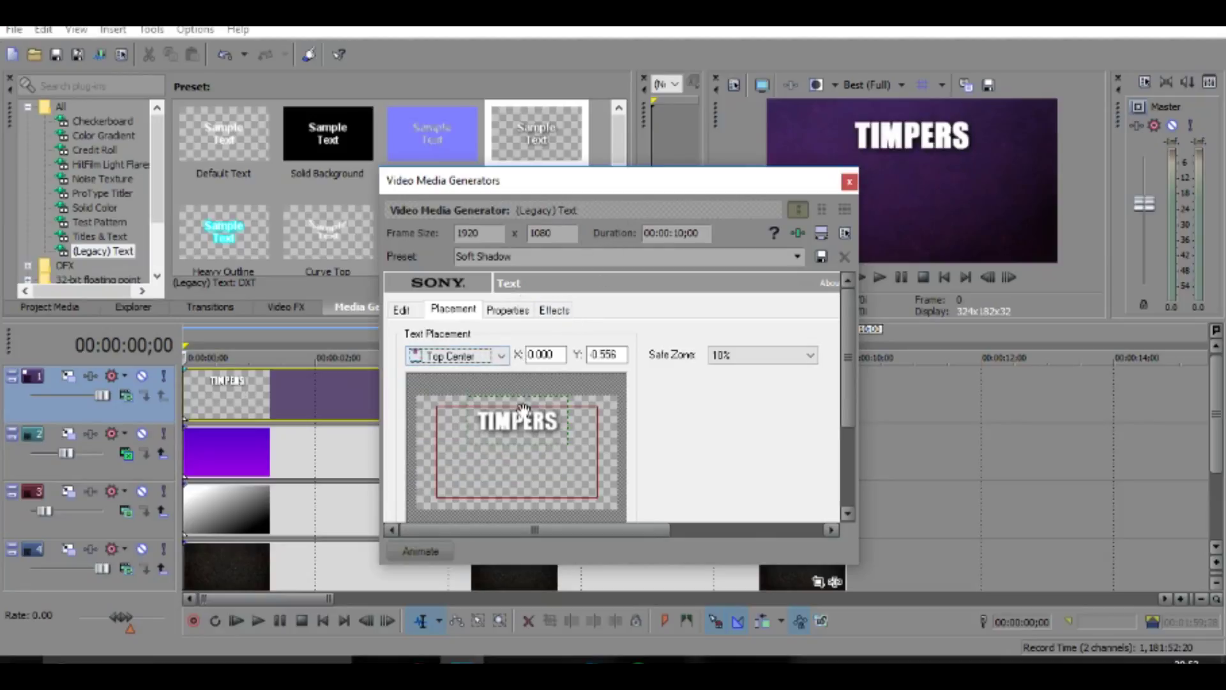
left_click_drag(524, 409, 523, 412)
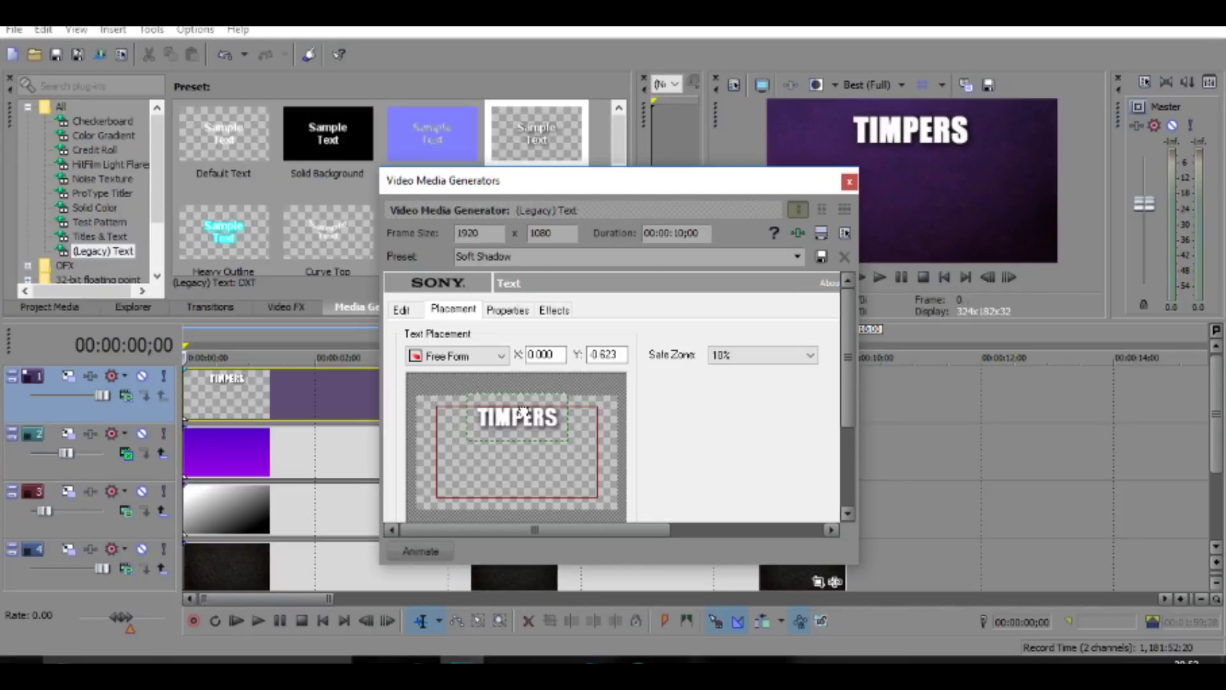
left_click(849, 184)
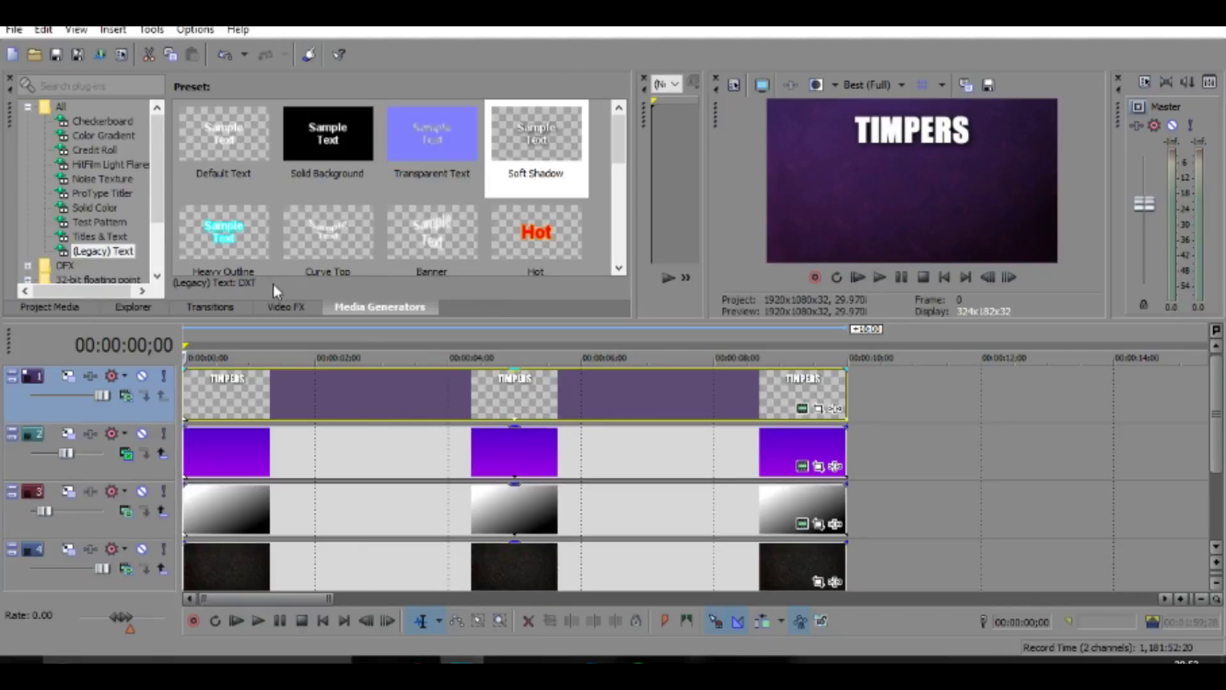
Step: Add another Soft Shadow text clip reading 'THANKS FOR WATCHING!' in the Impact font
left_click_drag(551, 141, 211, 351)
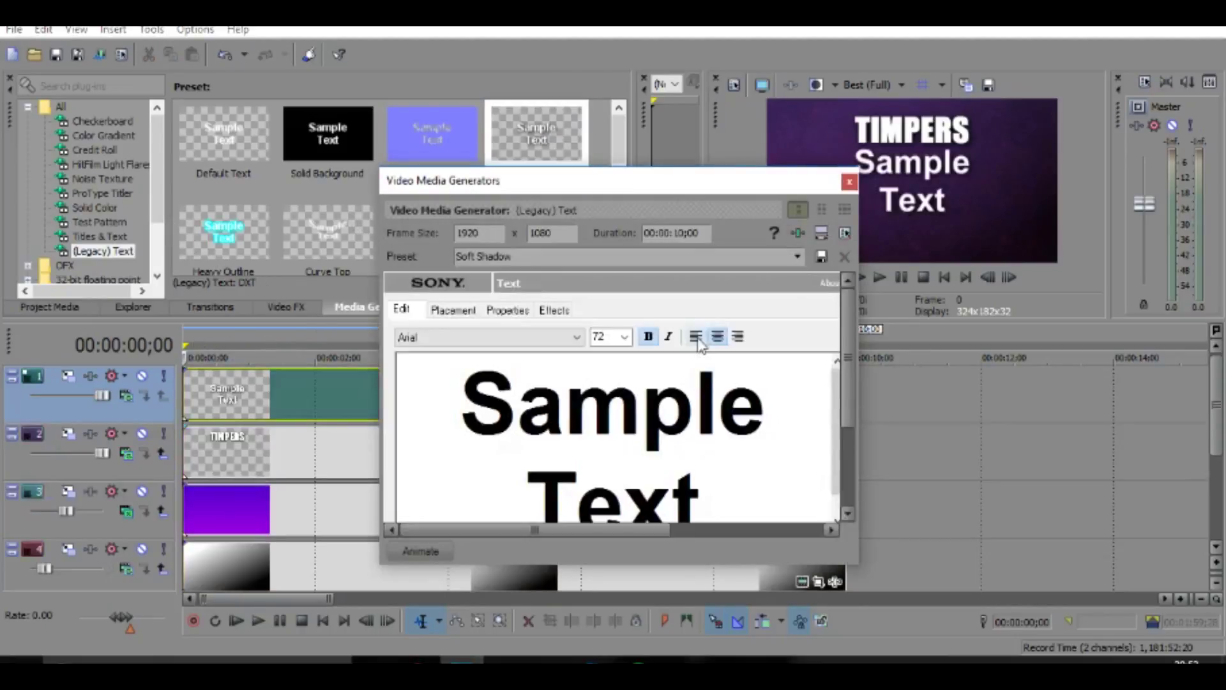
left_click_drag(703, 504, 417, 294)
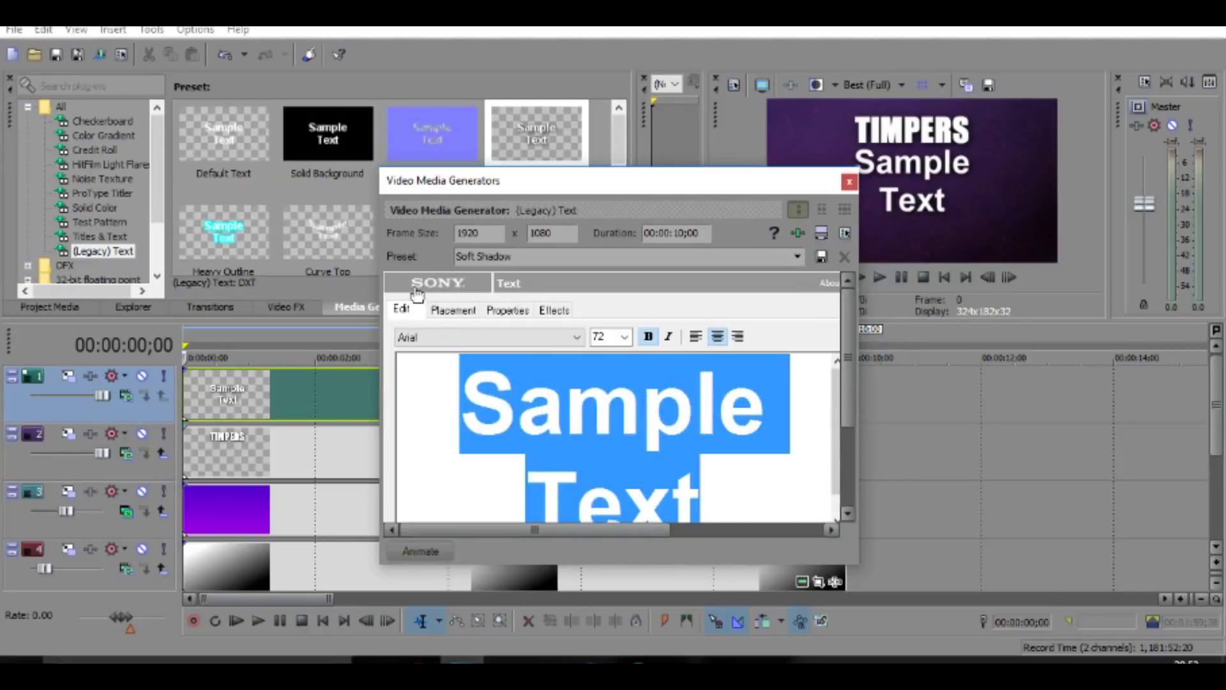
type("TH")
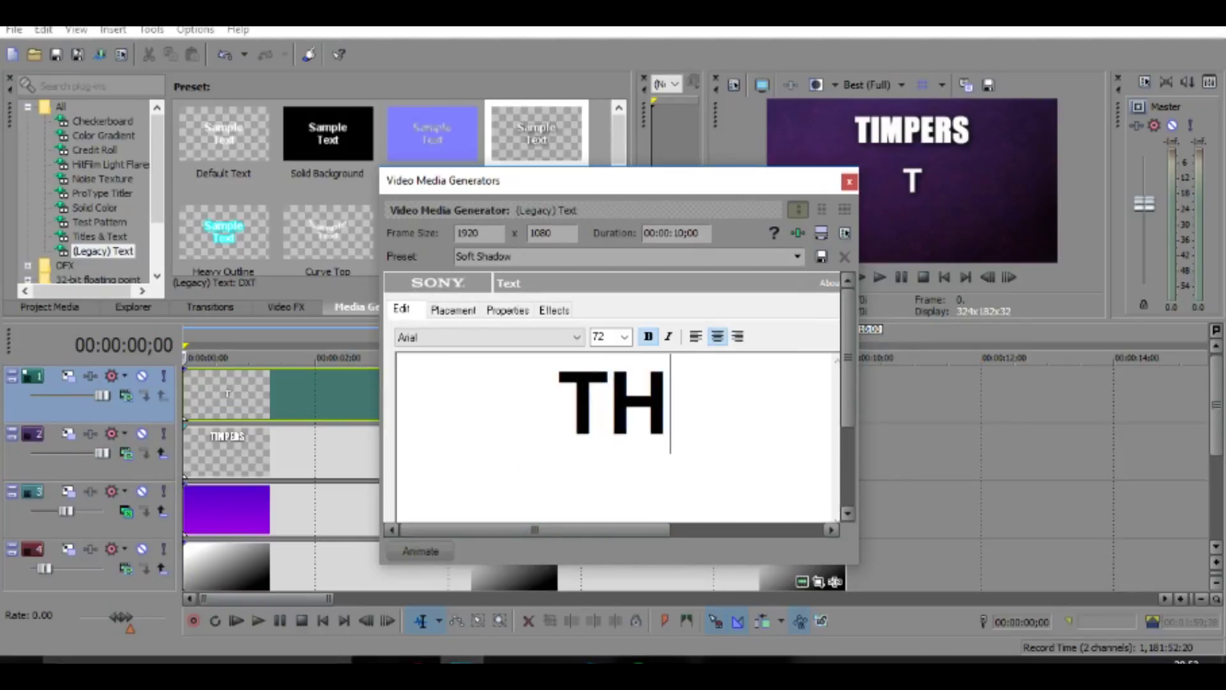
type("ANKS")
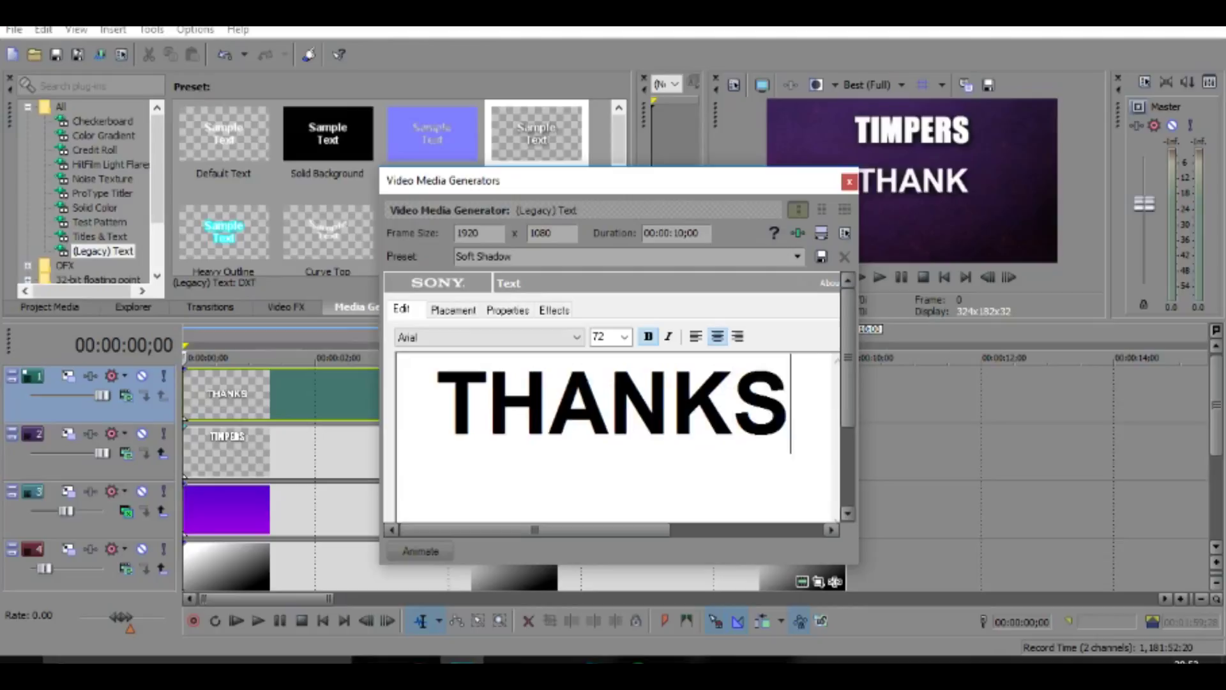
type(" FOR WATCHING!")
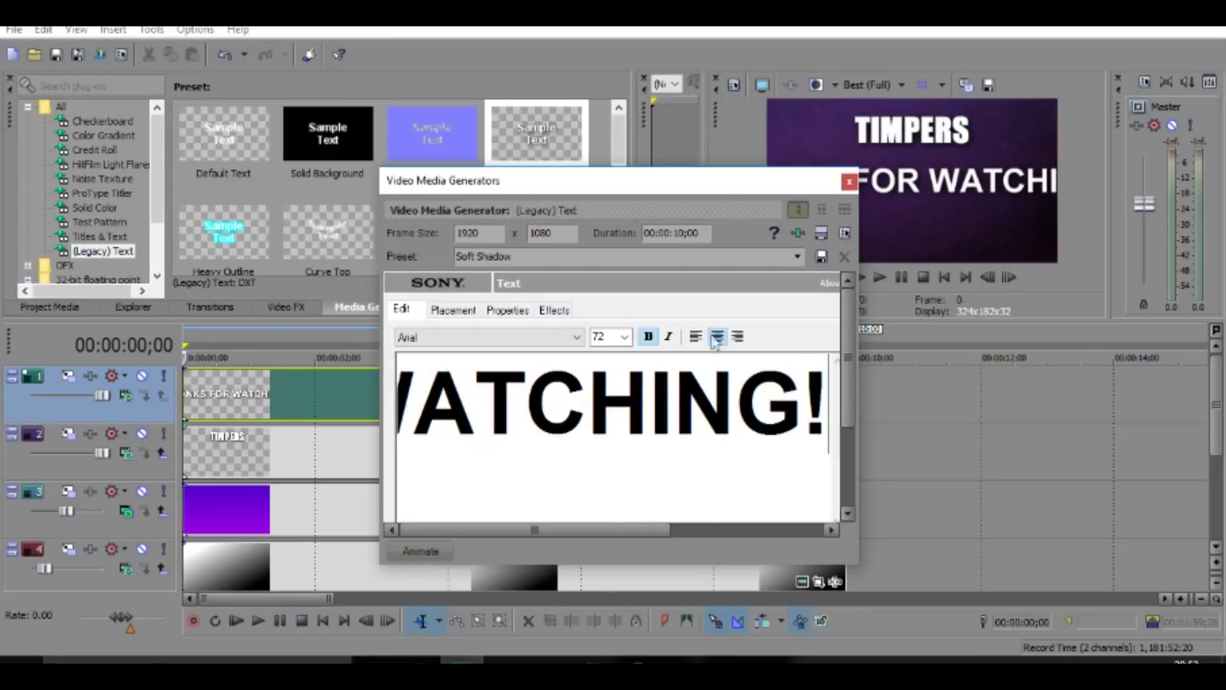
left_click_drag(829, 396, 3, 406)
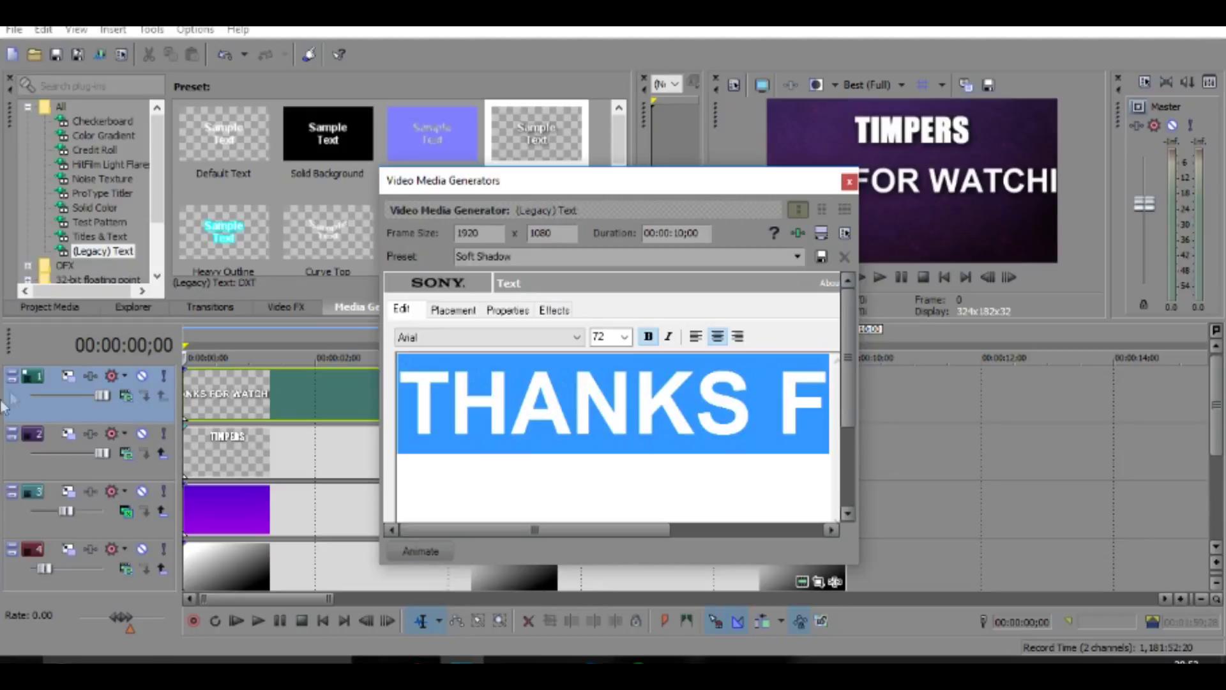
left_click(447, 342)
key("i")
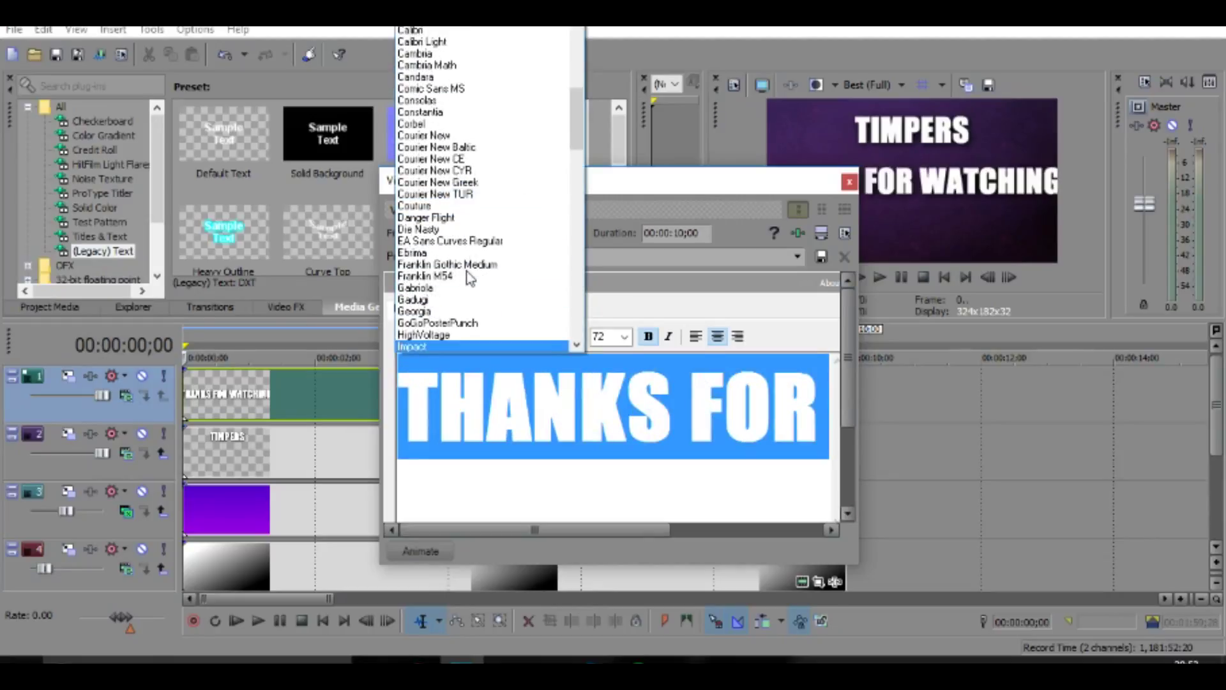
left_click(419, 345)
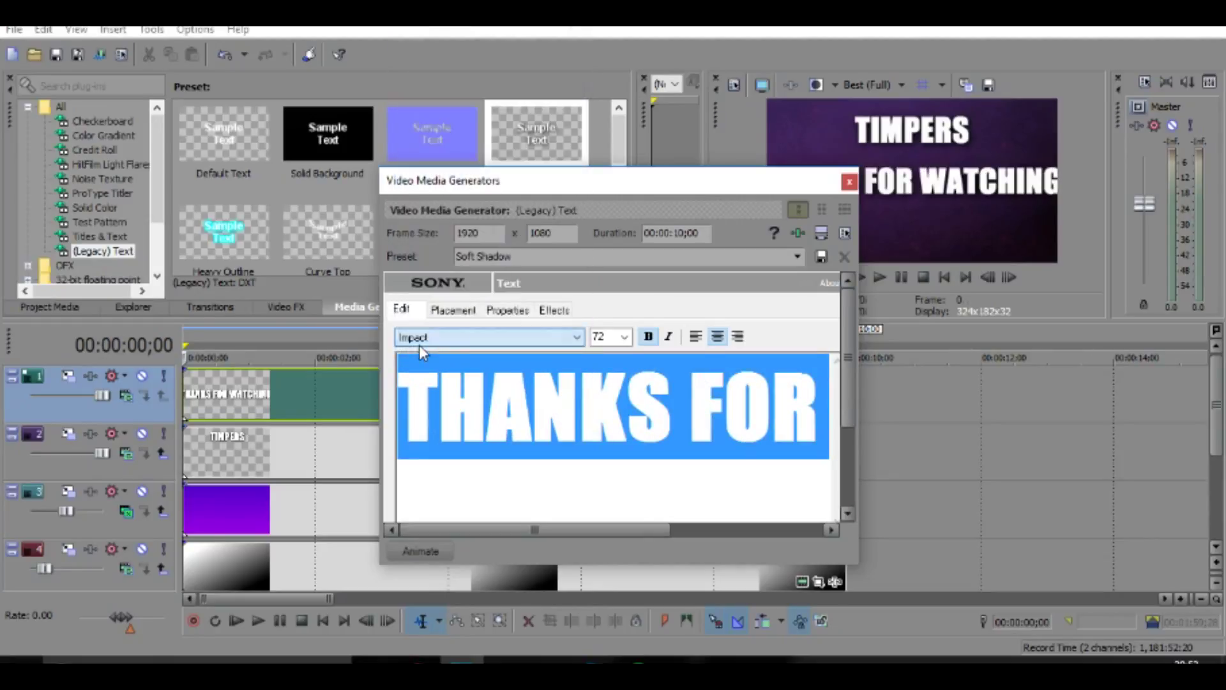
Step: Anchor the thanks text at Bottom Center and pick a smaller font size so it fits
left_click(467, 313)
left_click(470, 356)
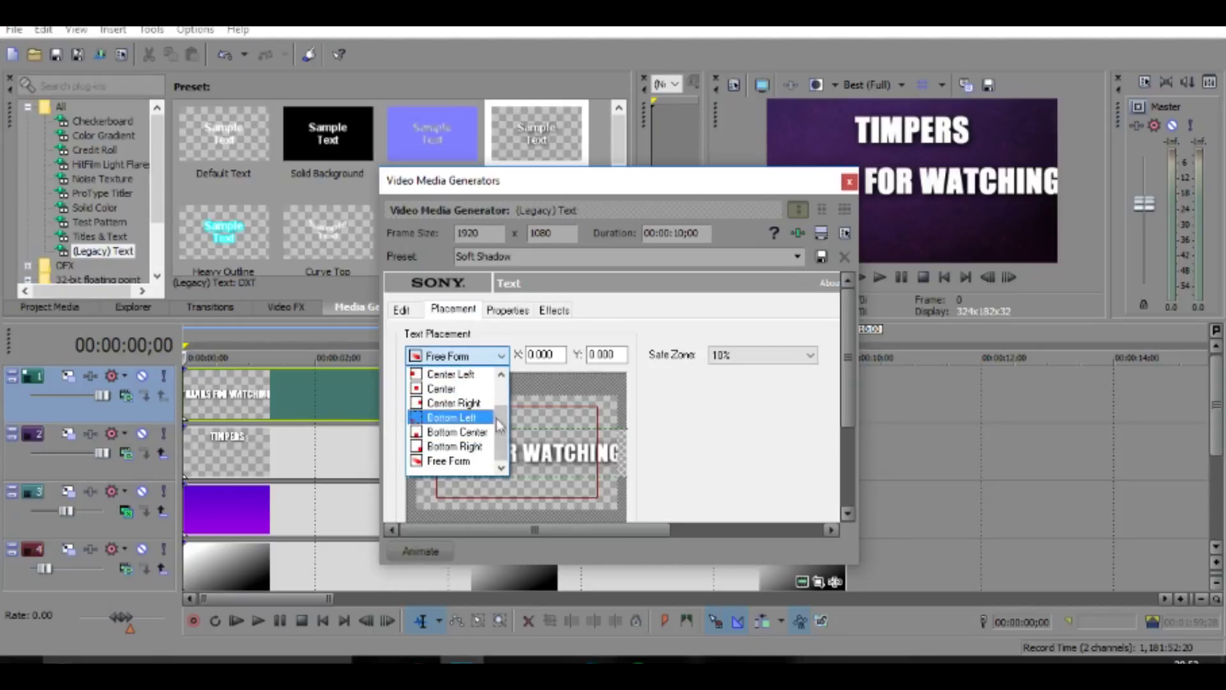
left_click(476, 432)
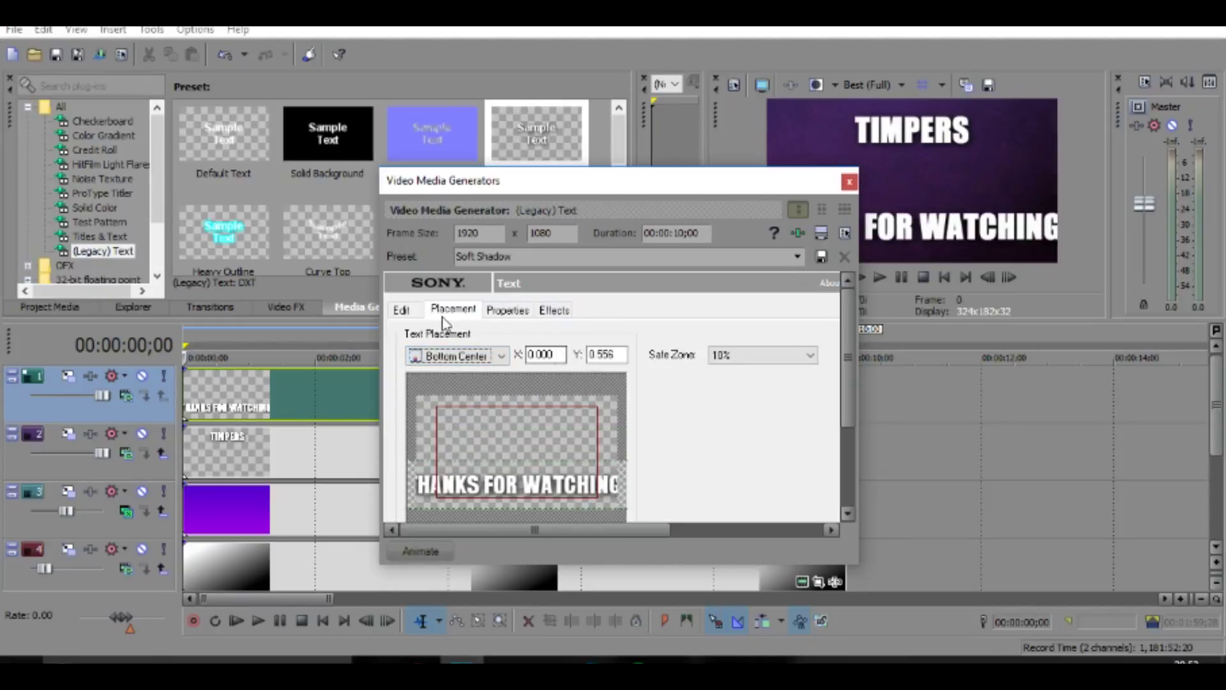
left_click(402, 310)
left_click(625, 337)
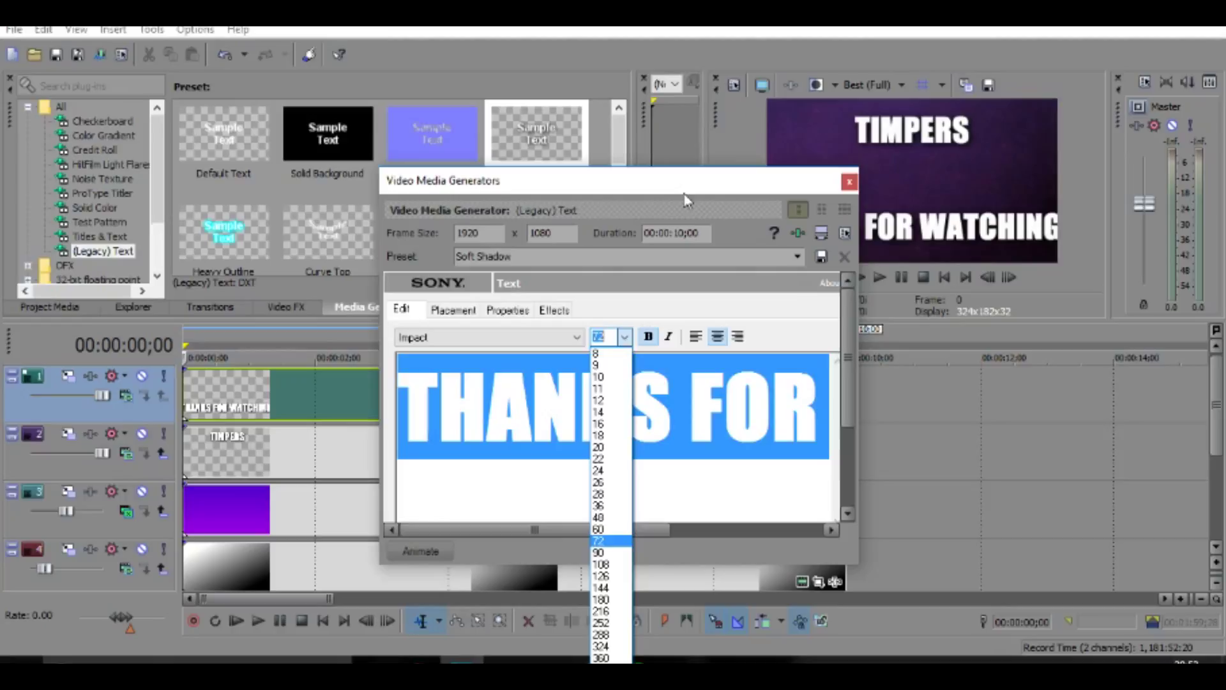
left_click(594, 211)
left_click_drag(619, 193, 488, 193)
left_click(496, 343)
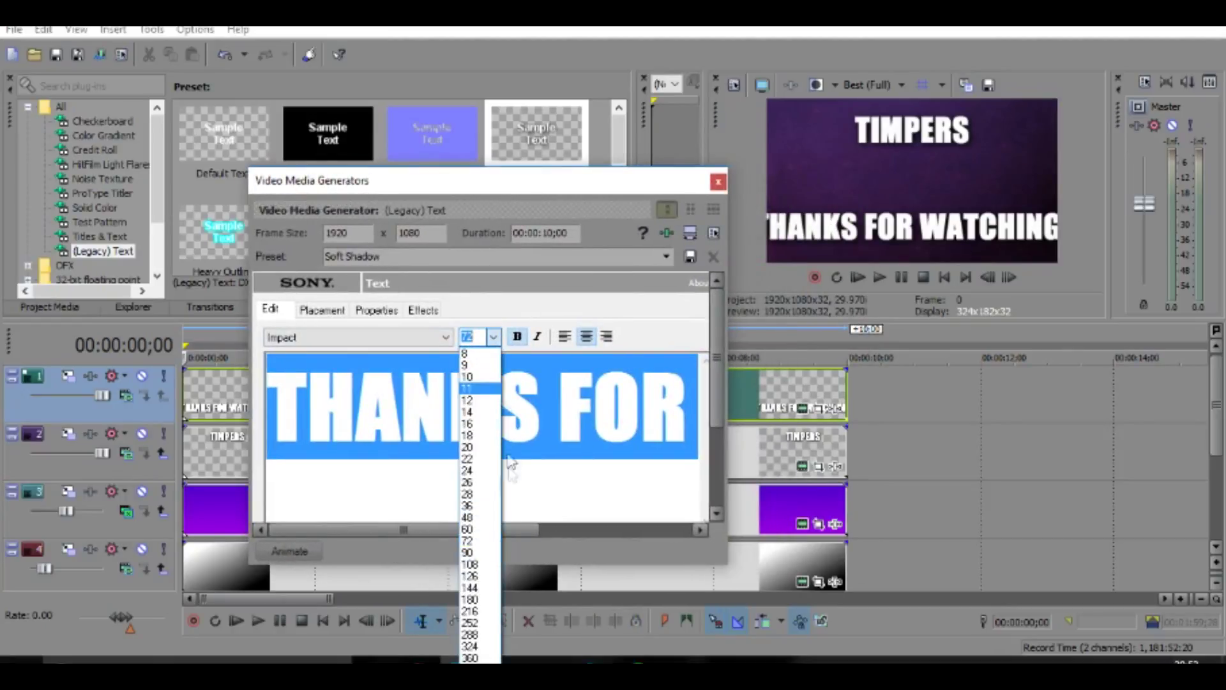
left_click(490, 511)
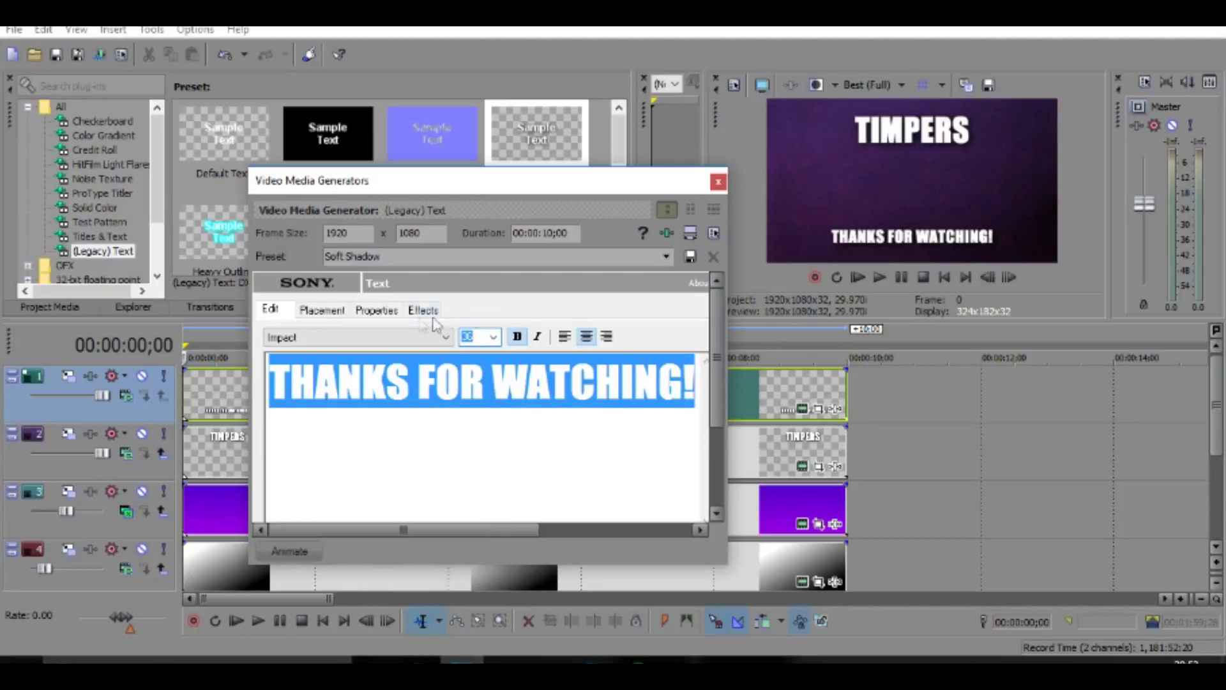
Step: Drag the thanks text slightly lower in the frame and close the text settings
left_click(323, 311)
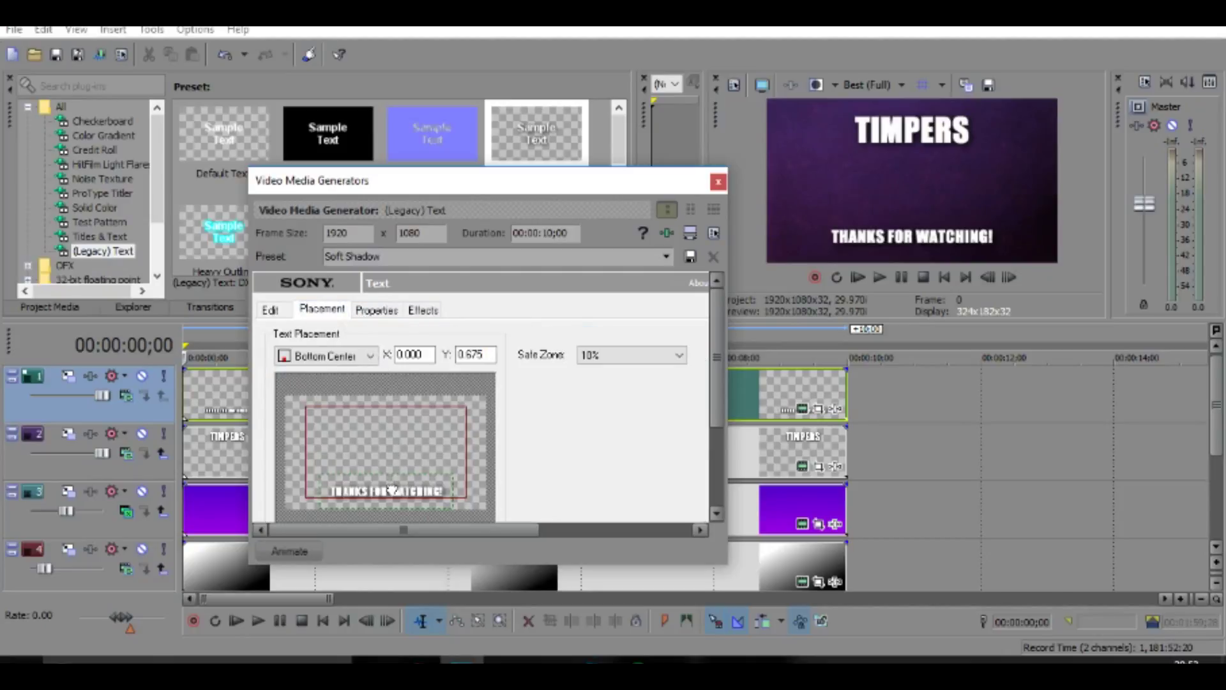
left_click_drag(392, 490, 391, 496)
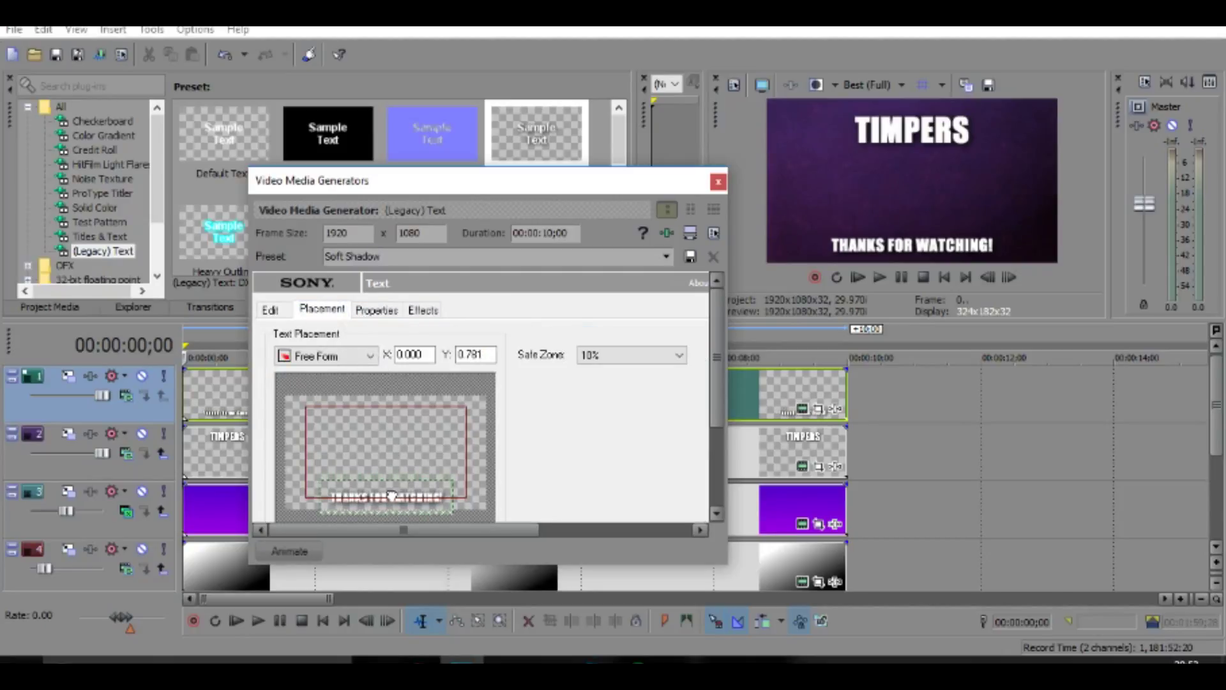
left_click(719, 184)
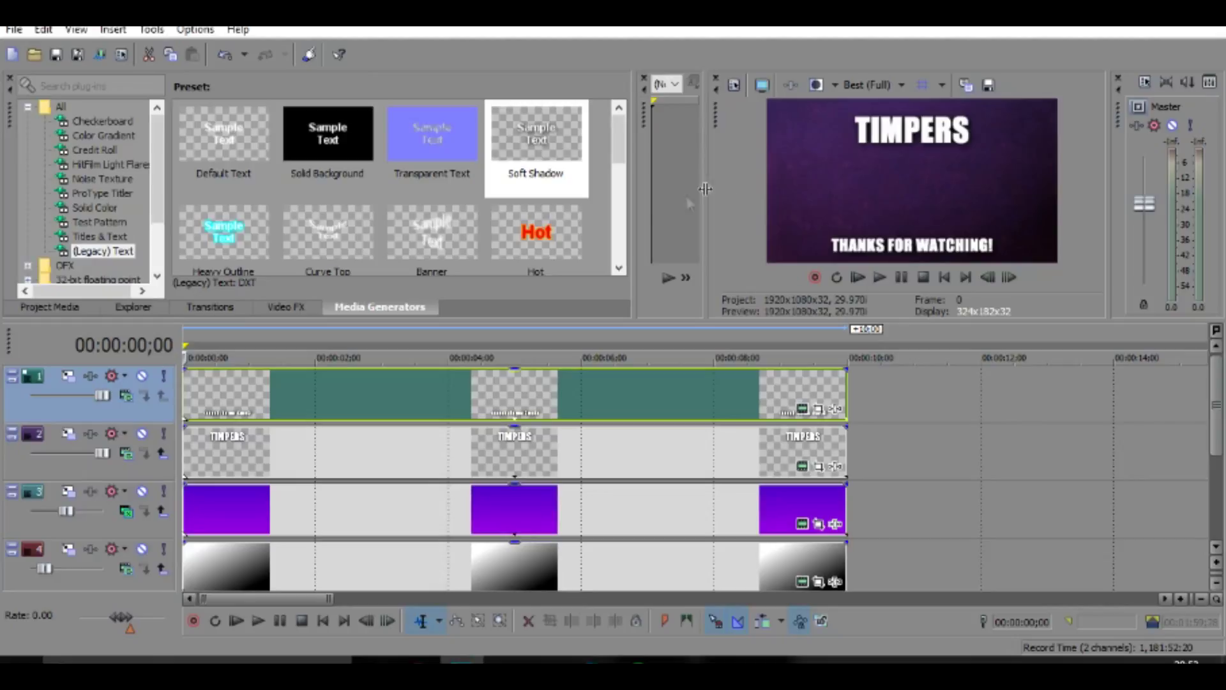
Step: Add a White solid-color clip on a new top track
left_click(106, 209)
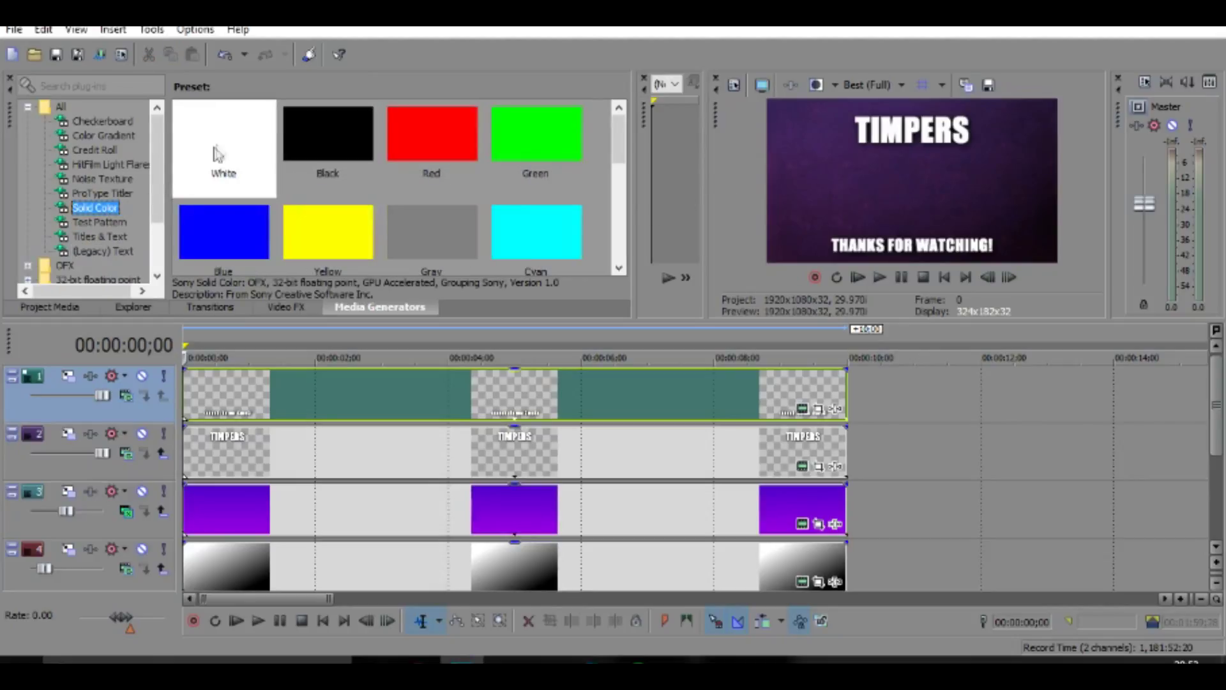
left_click(224, 147)
left_click_drag(268, 254, 192, 368)
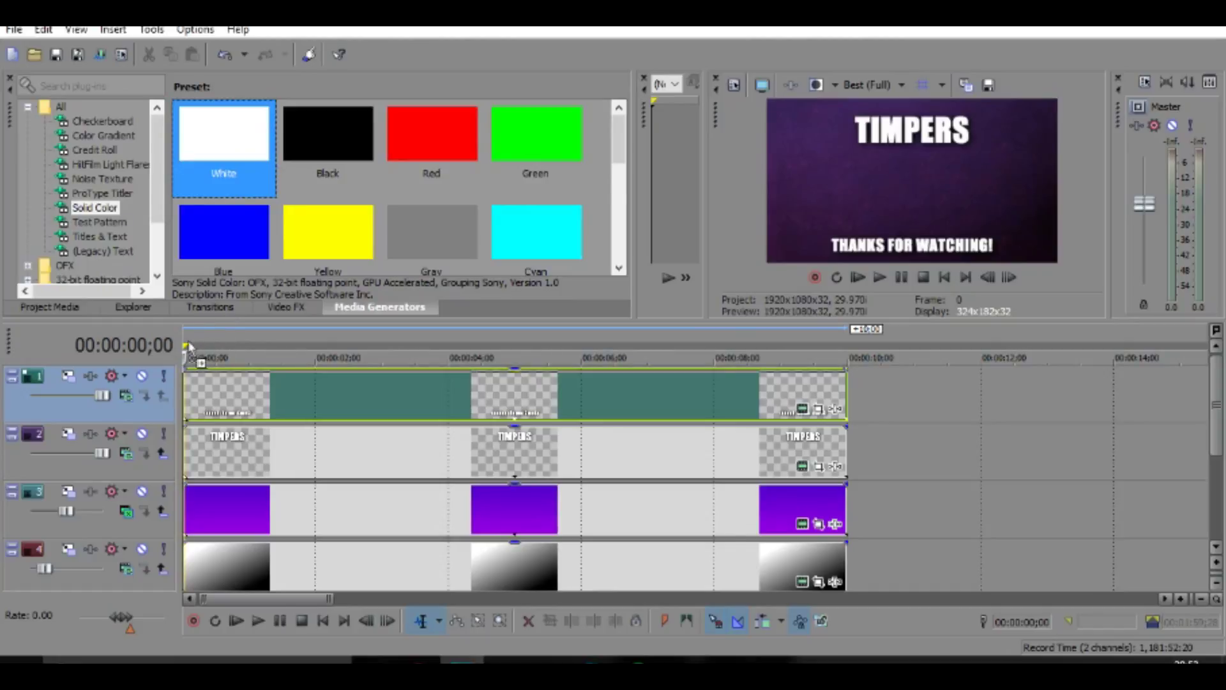
left_click(718, 182)
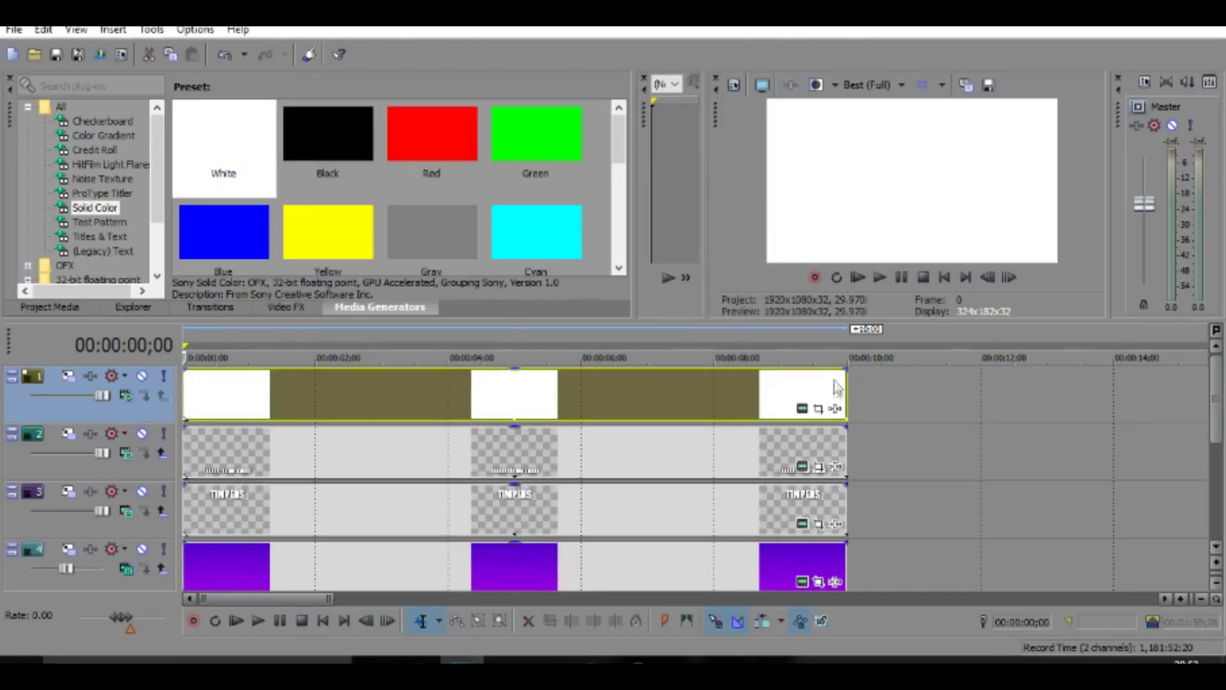
Step: In Pan/Crop, shrink the white clip into a box between TIMPERS and the thanks text
left_click(818, 408)
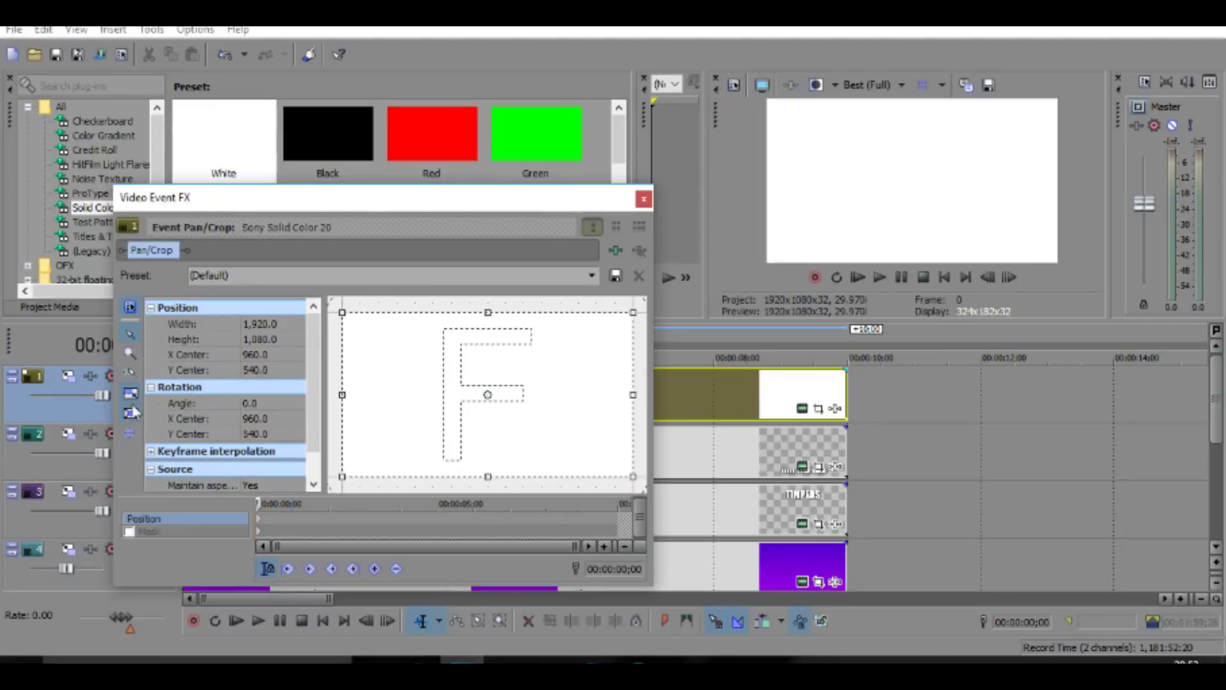
left_click_drag(633, 312, 806, 203)
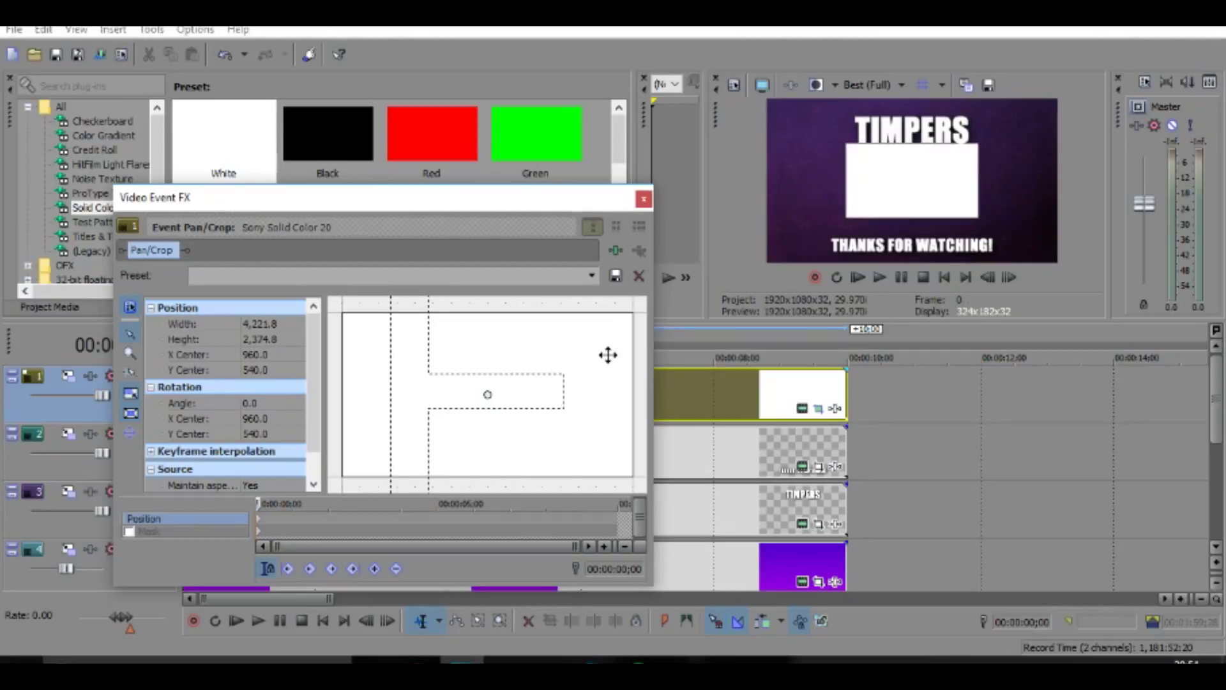
left_click_drag(607, 356, 610, 336)
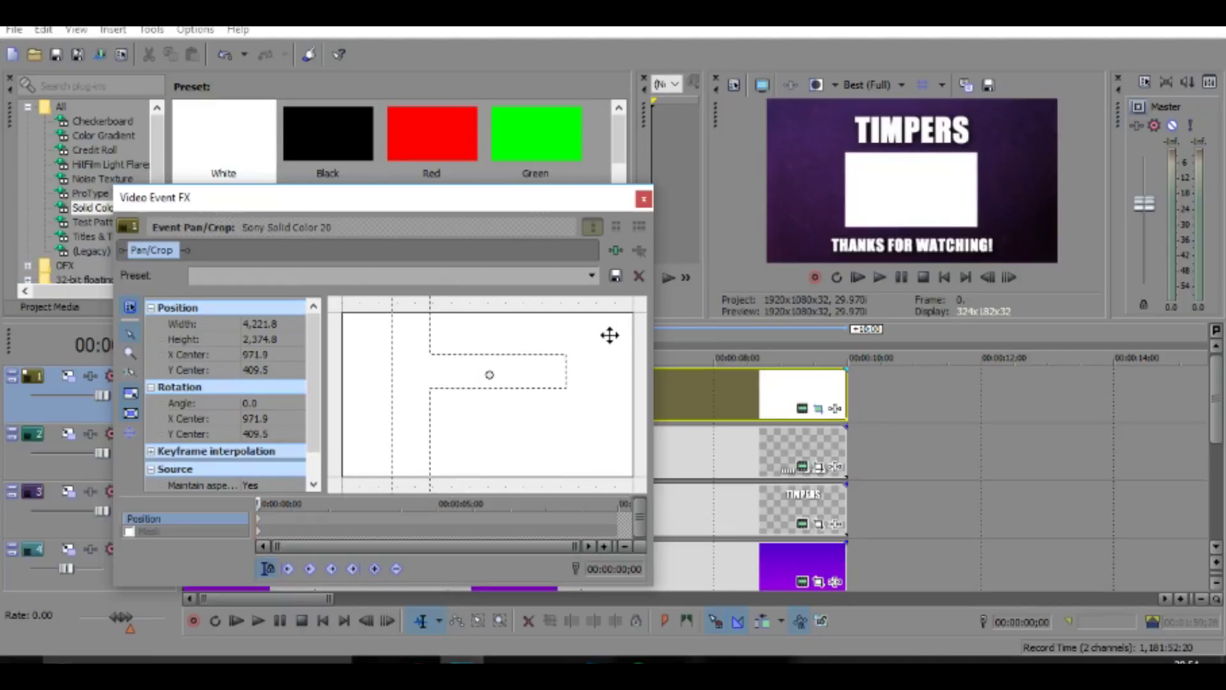
left_click(645, 199)
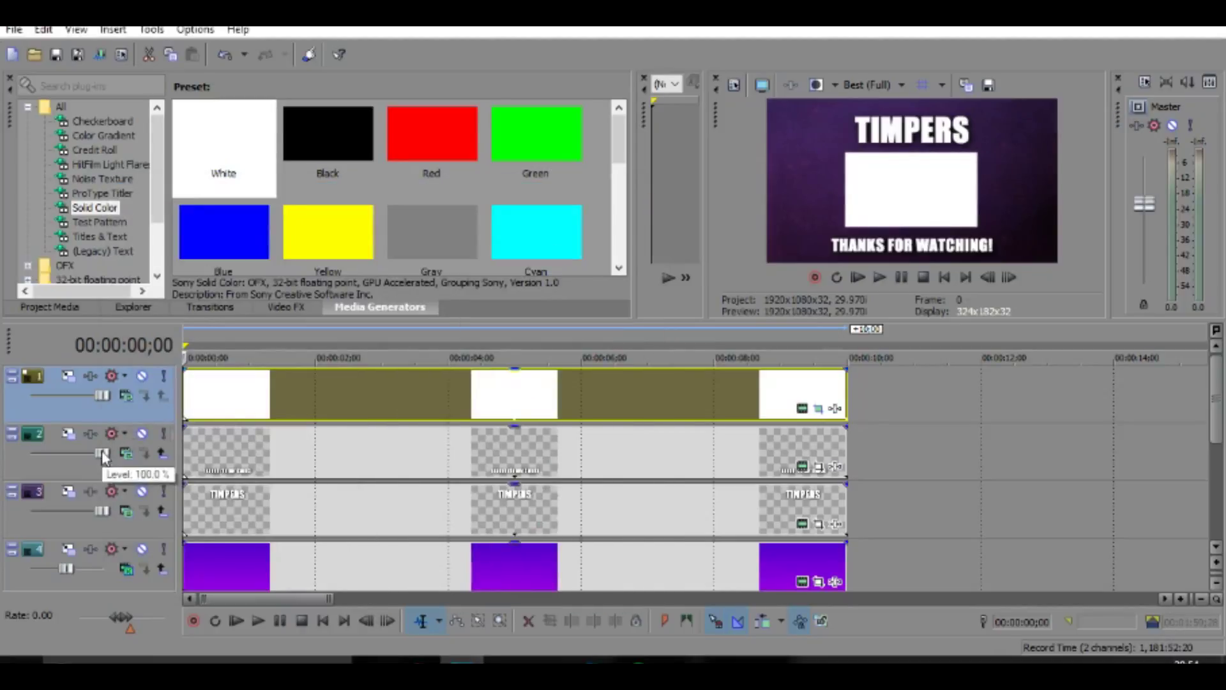
Step: Try another compositing mode on the white track, then set it back to Source Alpha
left_click(123, 397)
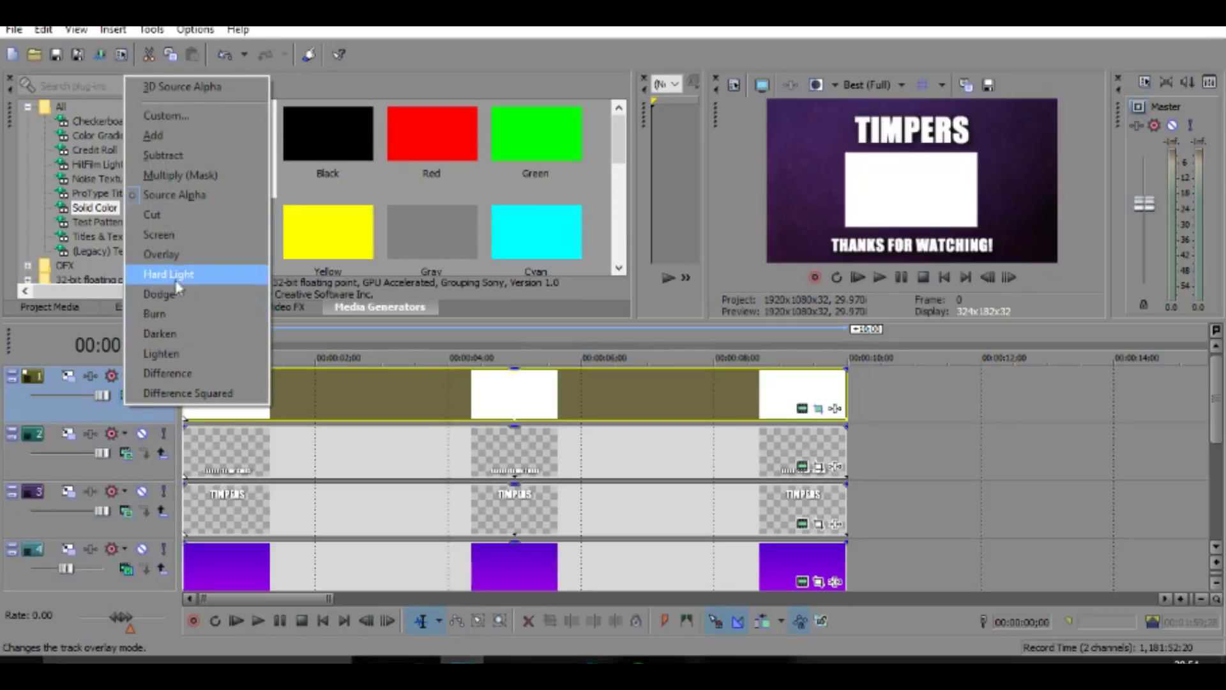
left_click(184, 259)
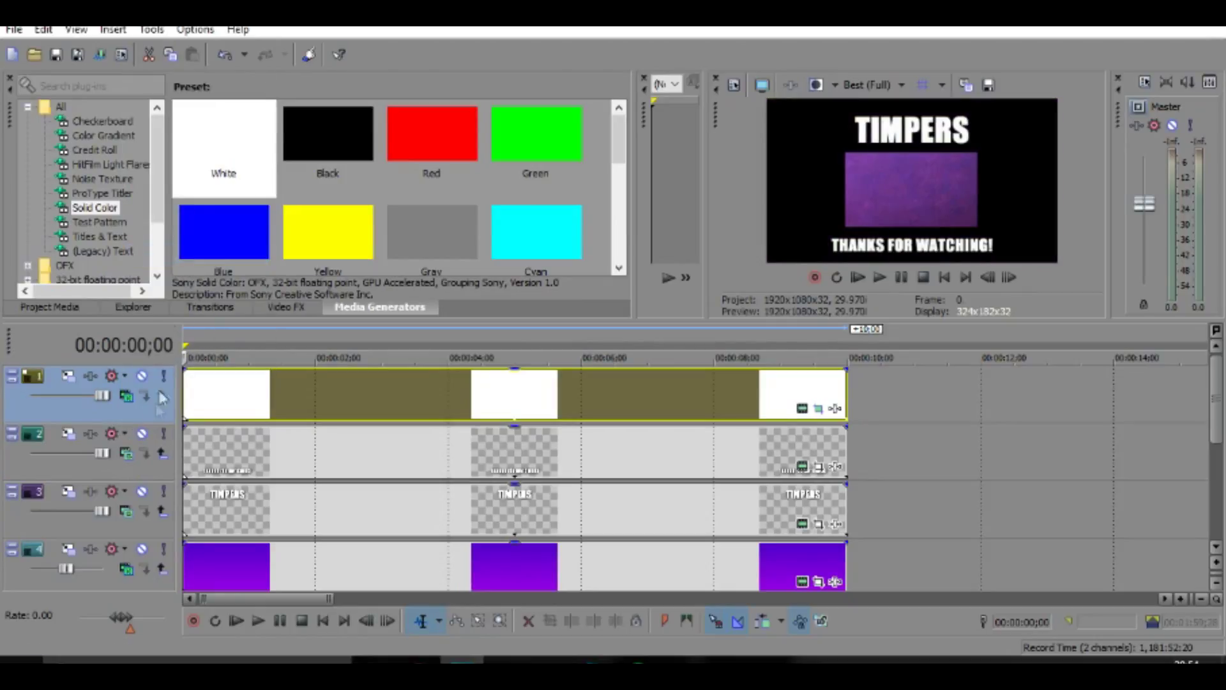
left_click(125, 399)
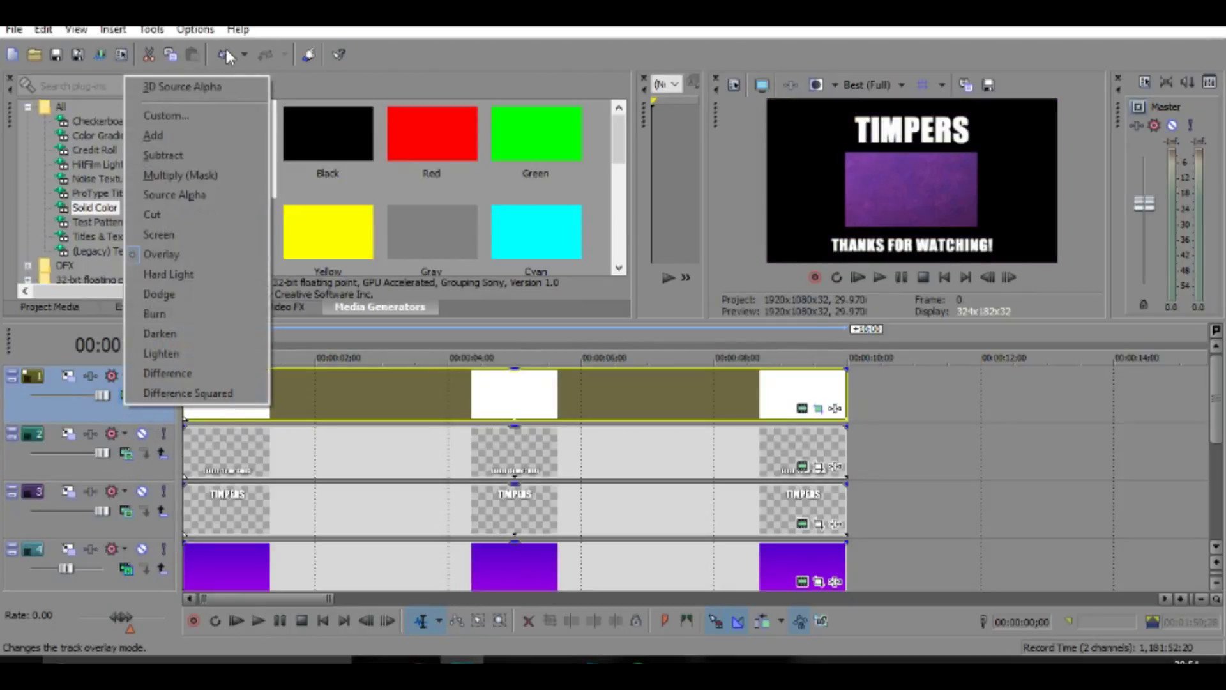
left_click(174, 195)
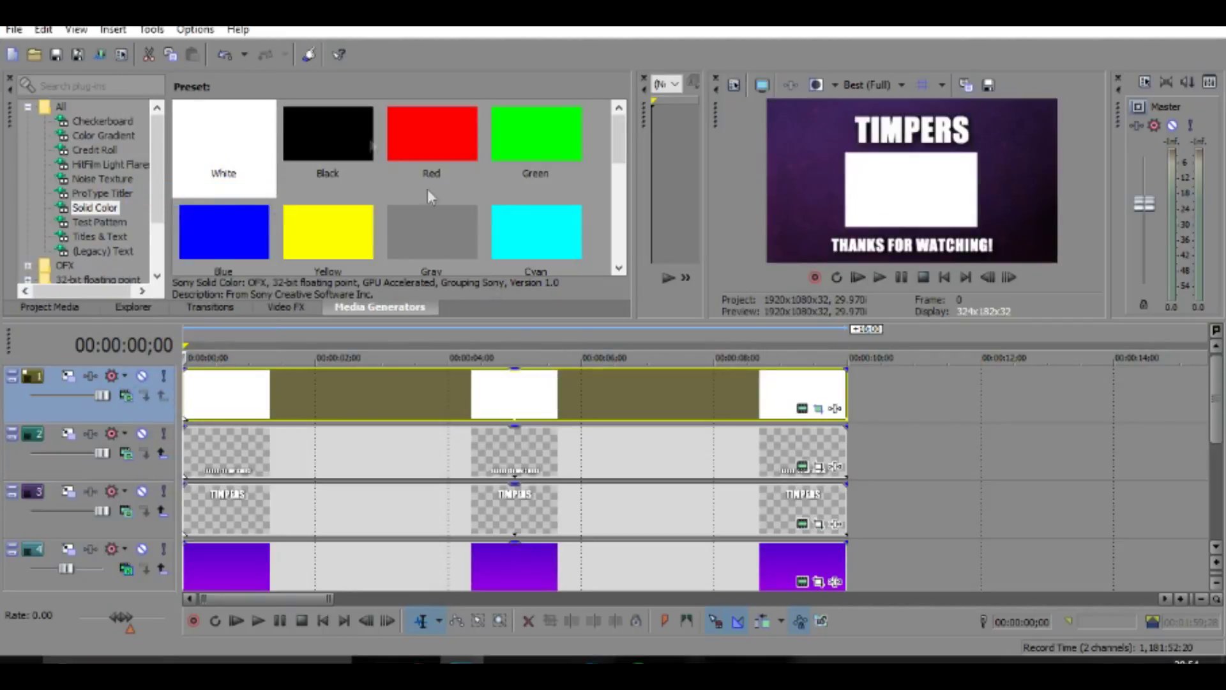
Step: Import the 3k trailer video from the Documents folder into the project
left_click(14, 30)
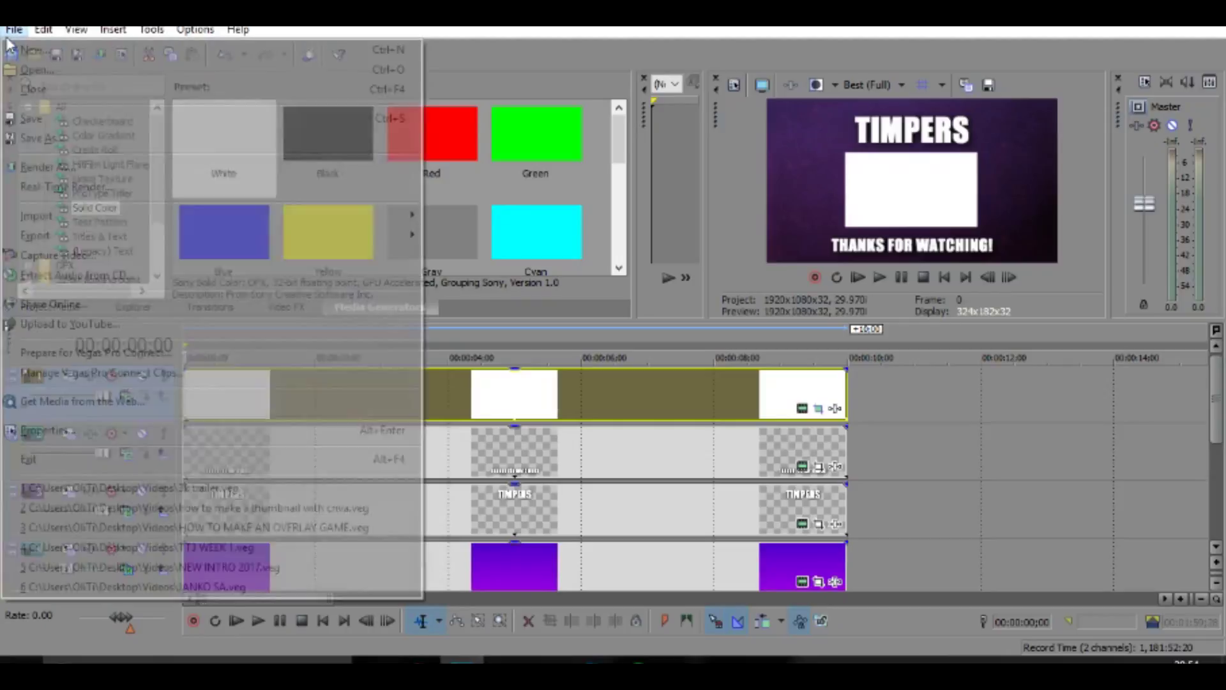
mouse_move(224, 219)
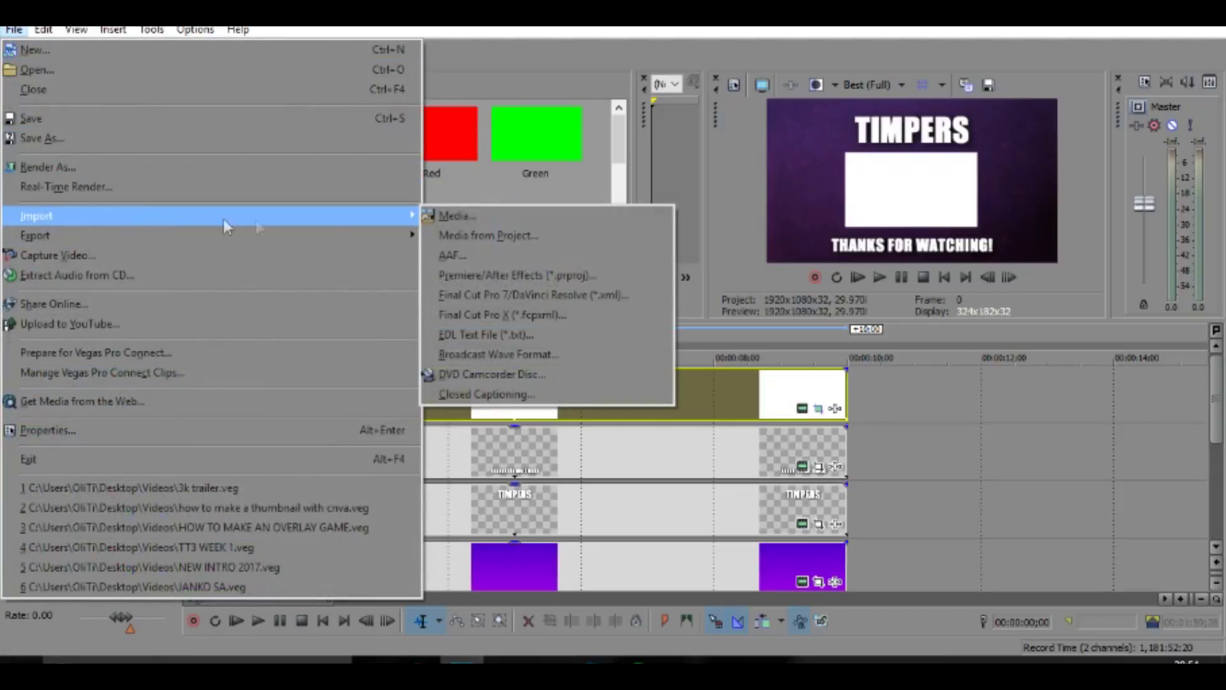
left_click(458, 222)
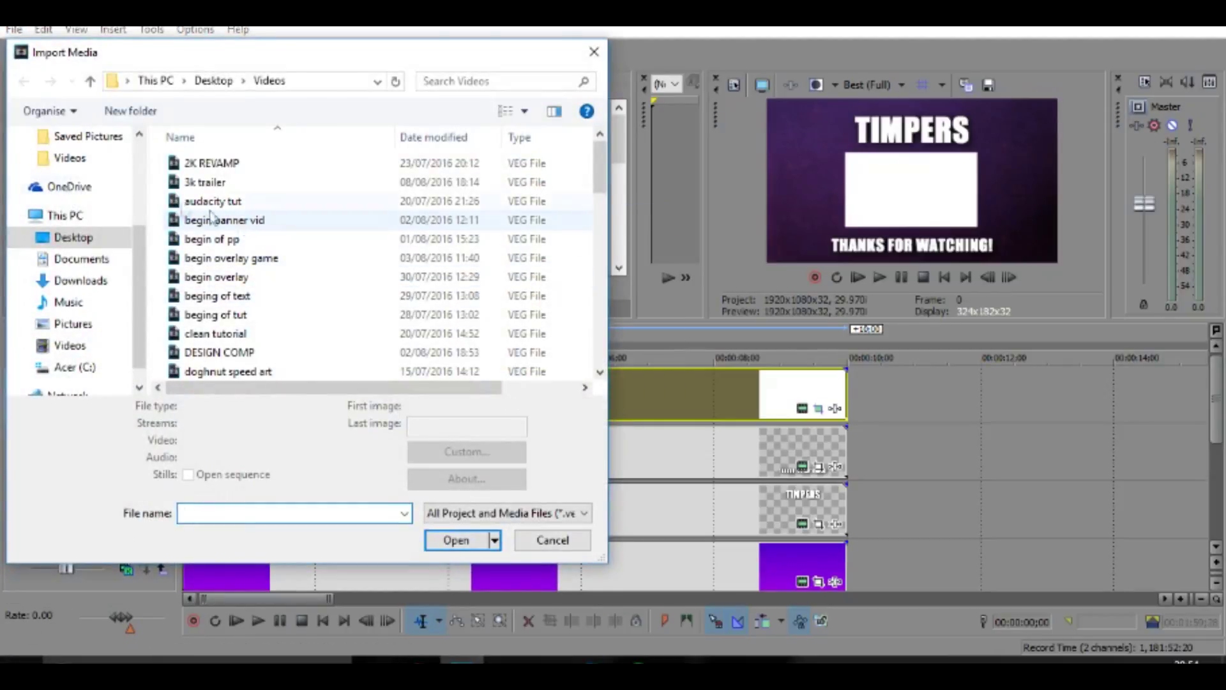
left_click(95, 262)
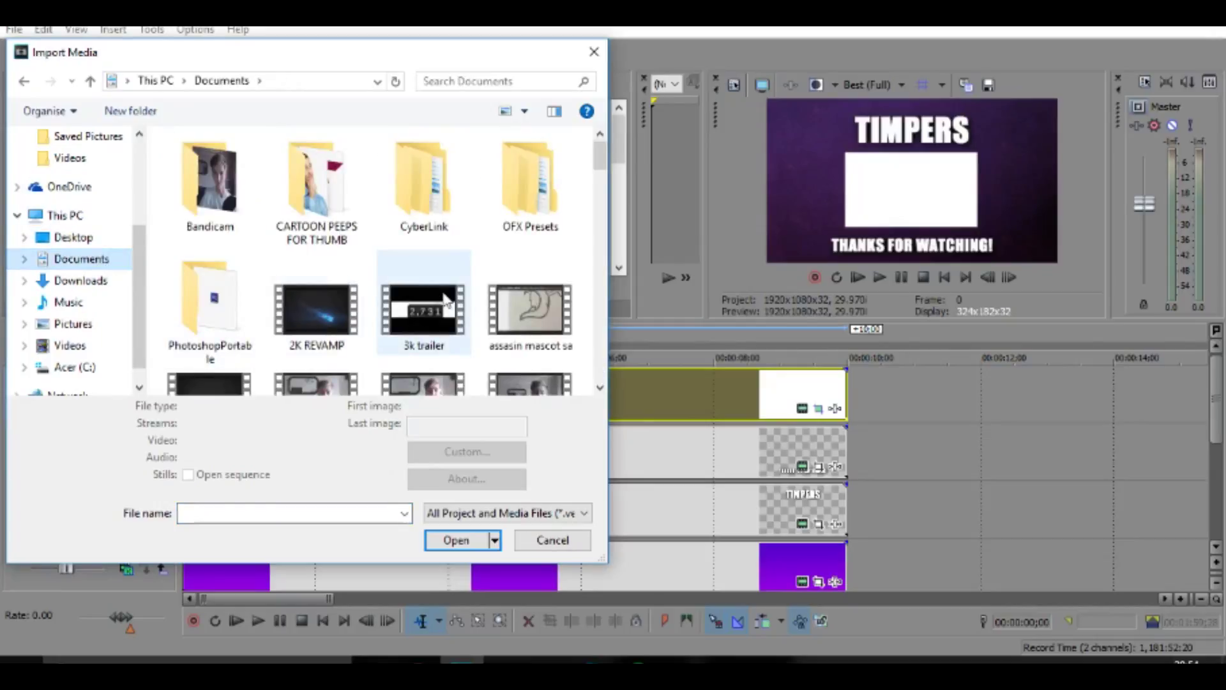
left_click(426, 267)
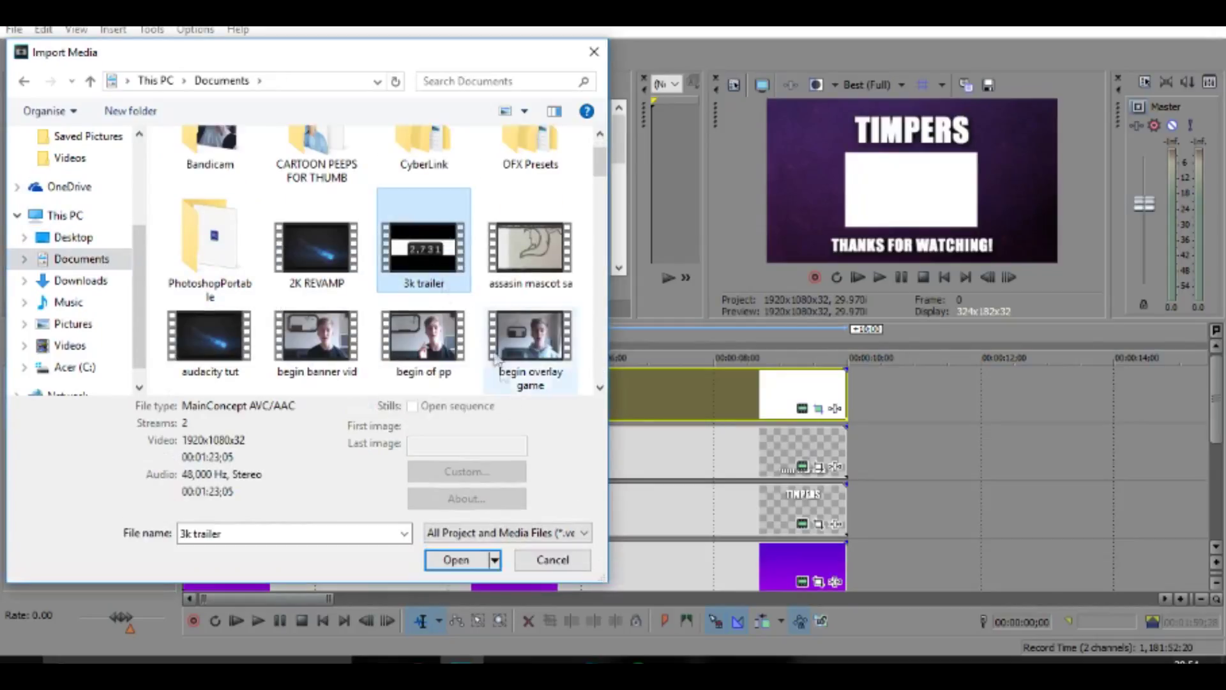
left_click(461, 559)
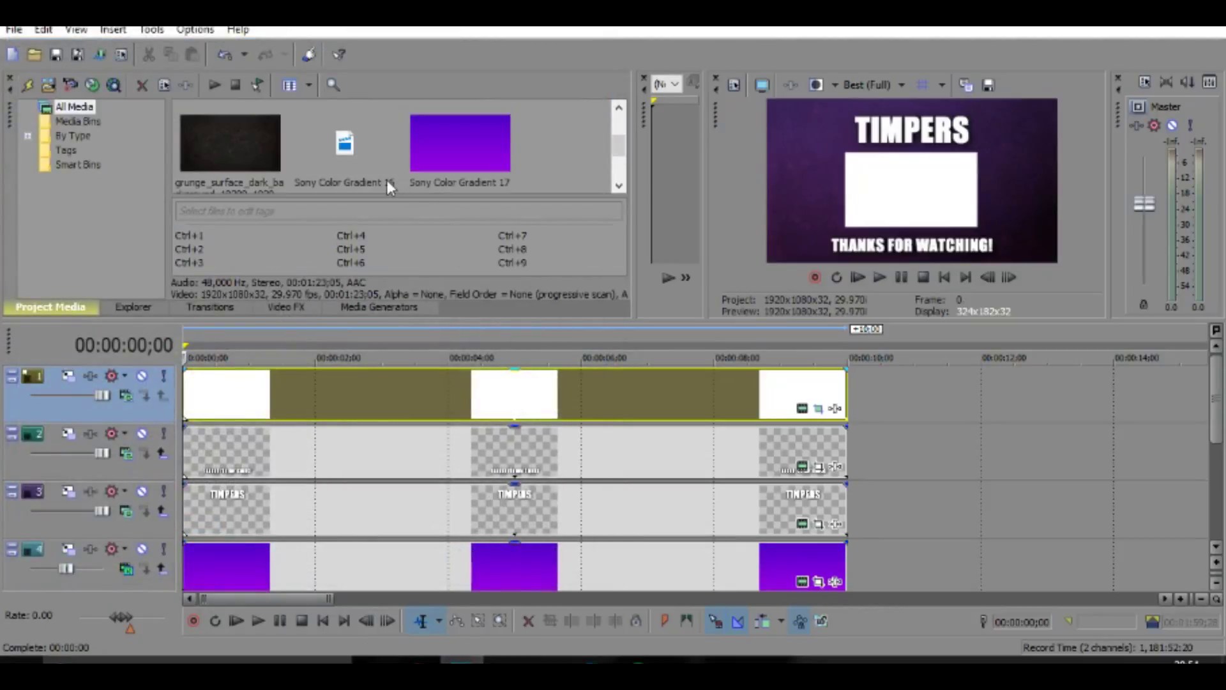
Step: Place the 3k trailer on the timeline, keep the current project settings, and align it to the start
scroll(491, 170, "down", 1)
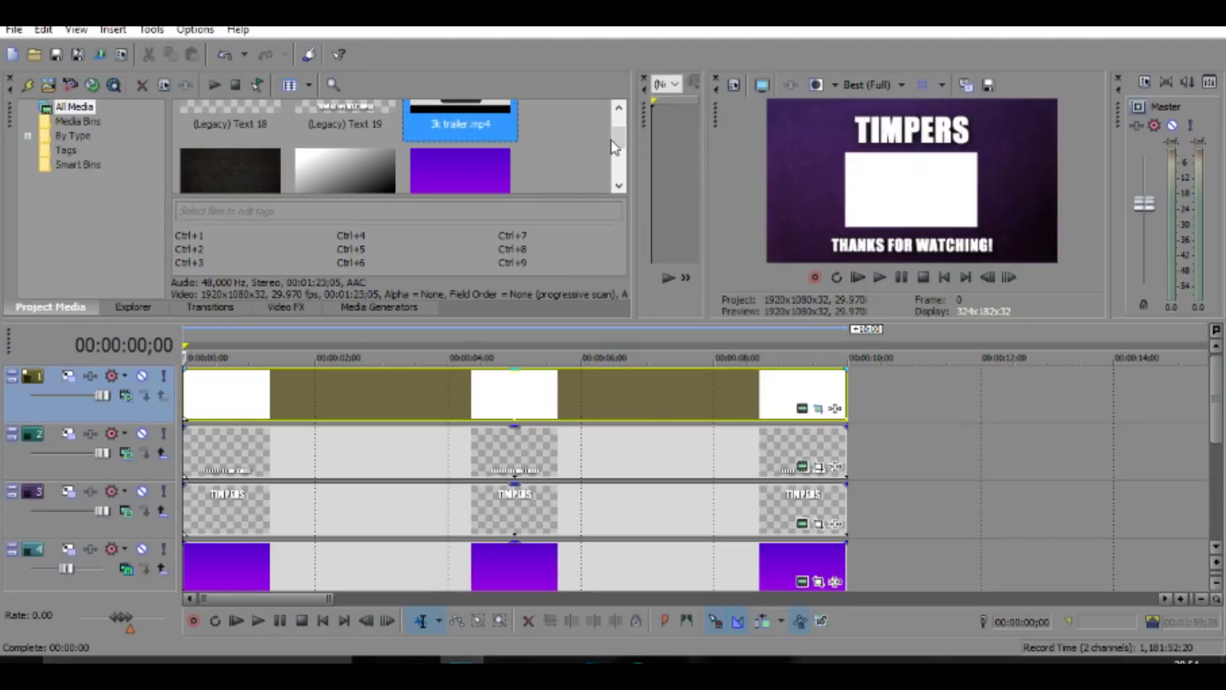
left_click_drag(613, 140, 613, 125)
left_click_drag(476, 144, 318, 363)
key("Return")
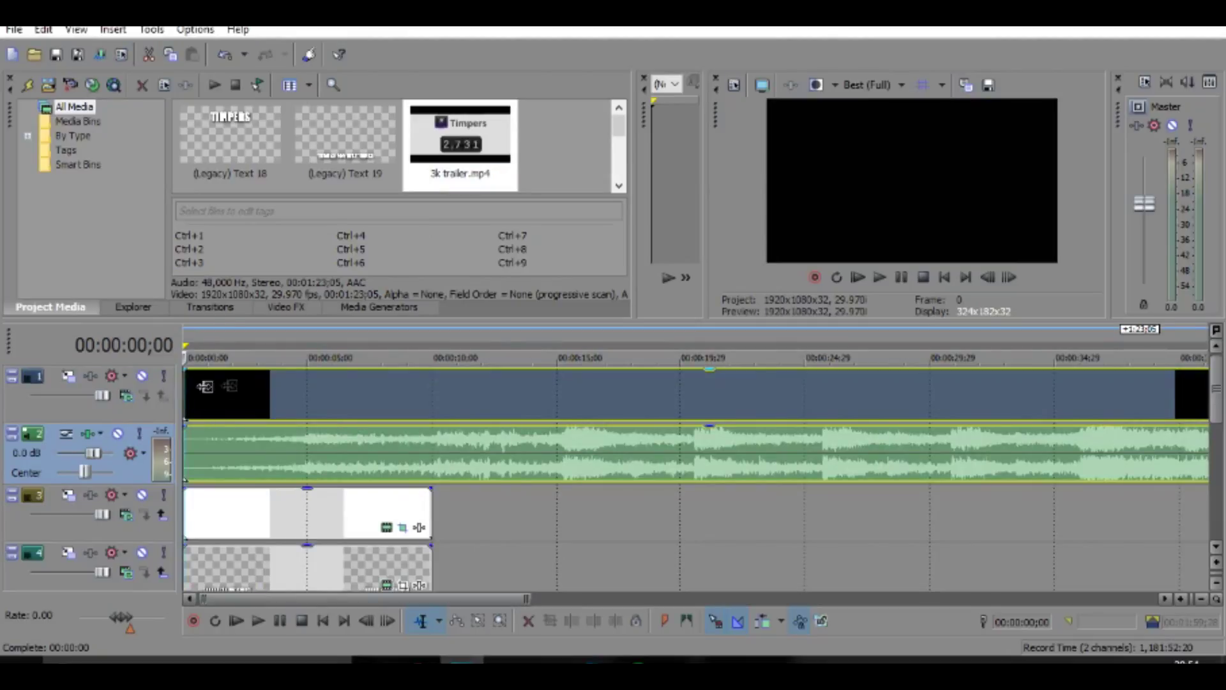
left_click_drag(224, 383, 181, 402)
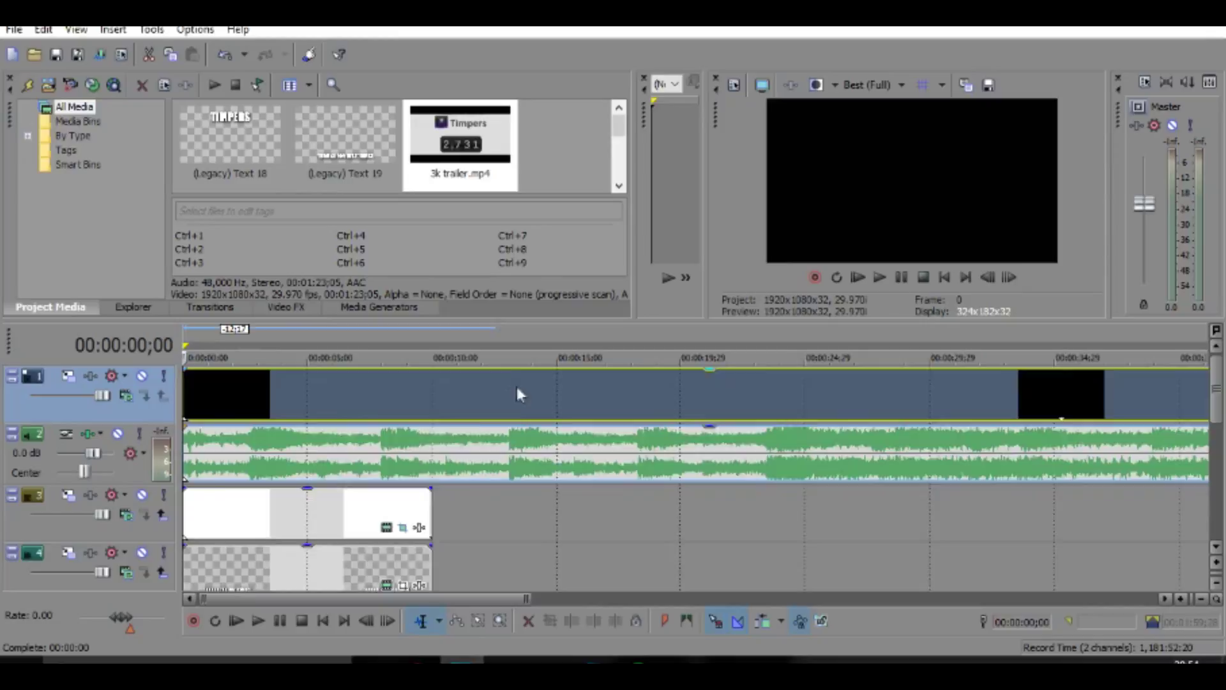
Step: Trim the trailer event to about 9 seconds and check its Pan/Crop settings
scroll(639, 386, "down", 5)
left_click_drag(773, 385, 258, 424)
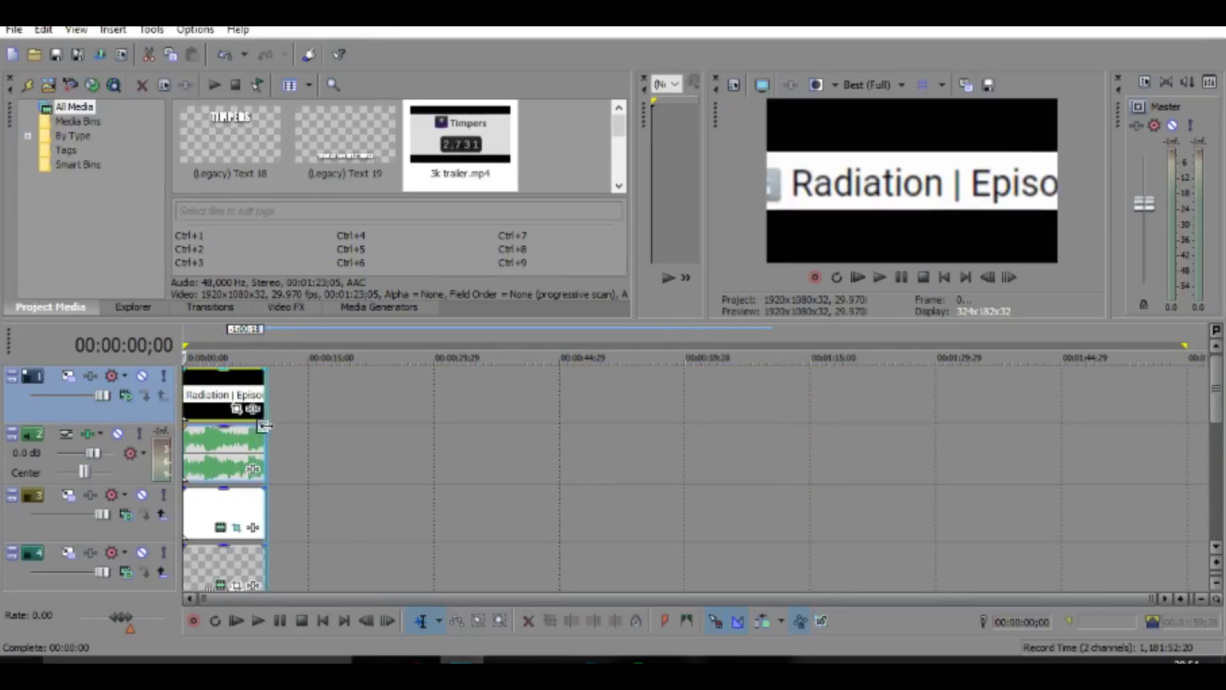
scroll(246, 428, "up", 5)
left_click(366, 405)
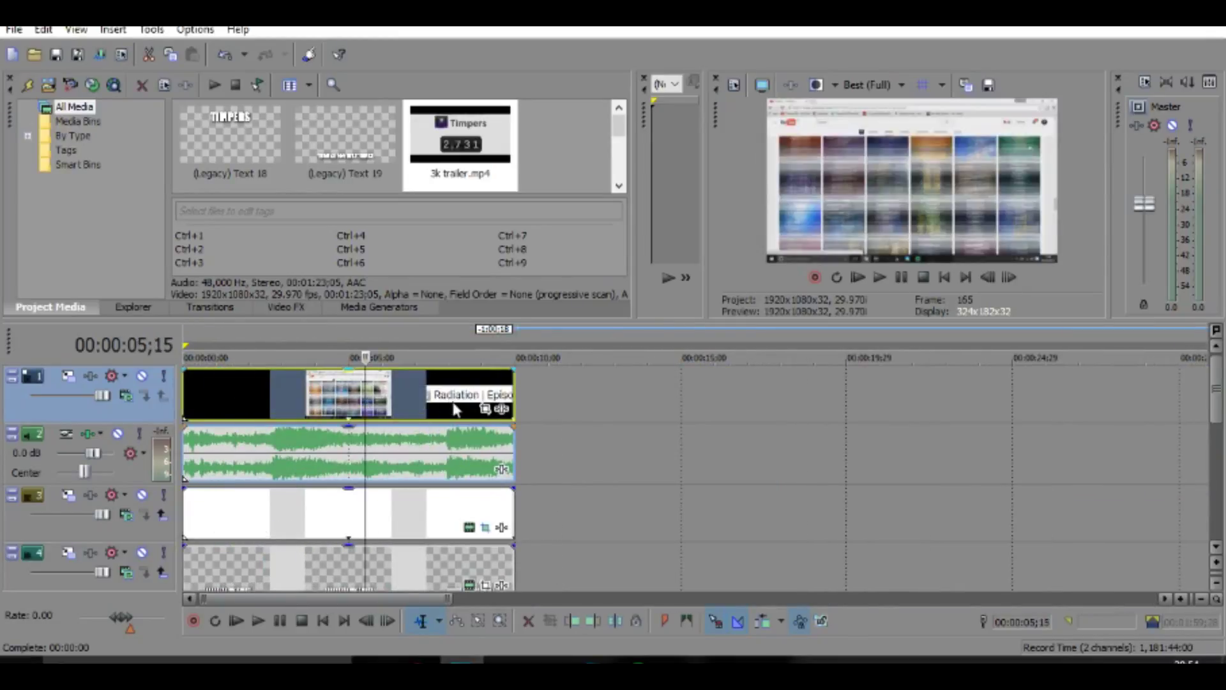
left_click(486, 408)
left_click(644, 199)
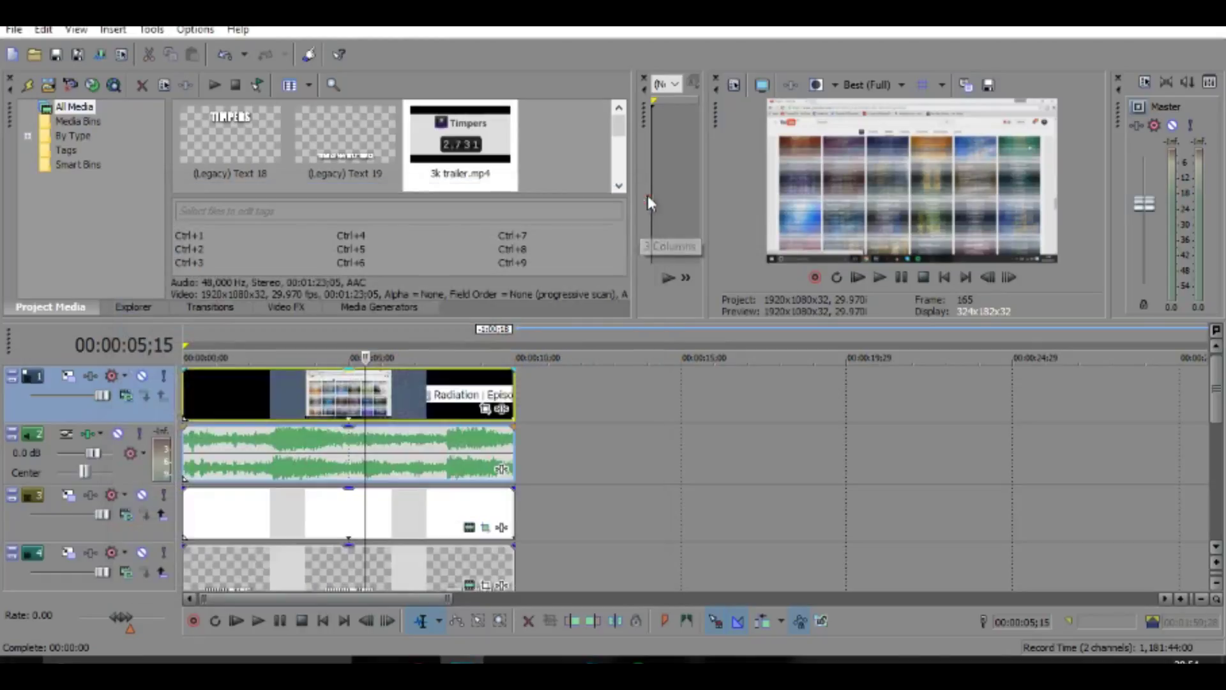
Step: Shrink the 3k trailer with a larger Pan/Crop frame so it fits the white box
left_click(487, 409)
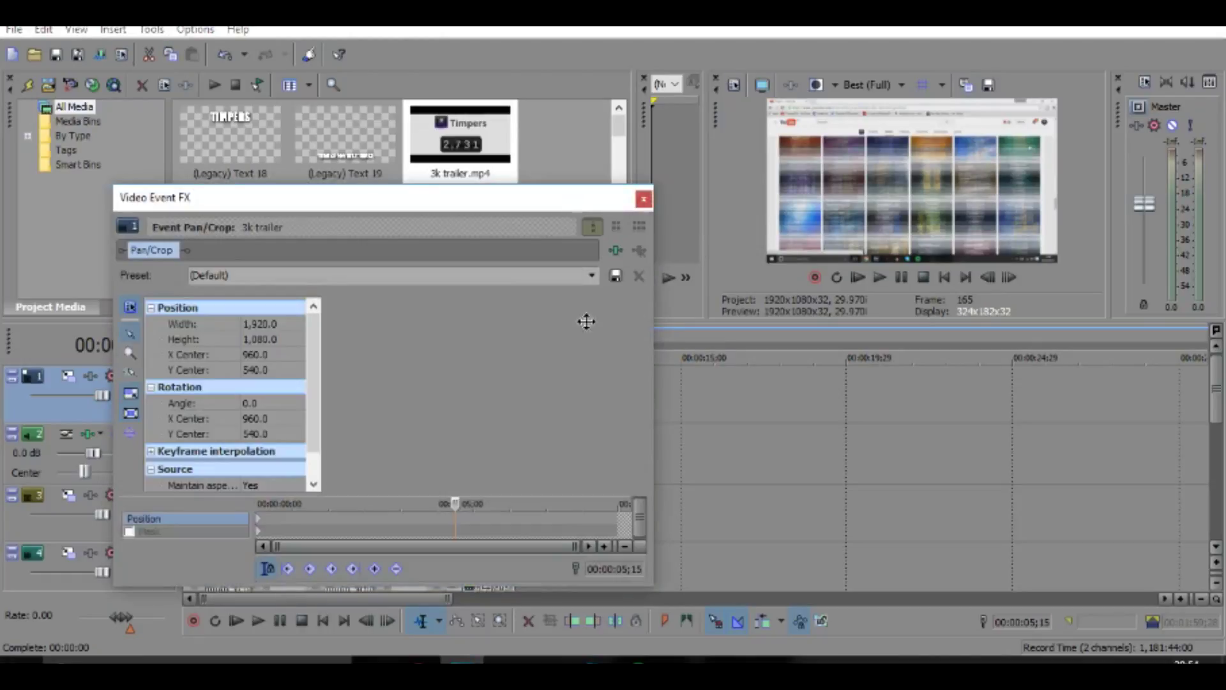
left_click(260, 525)
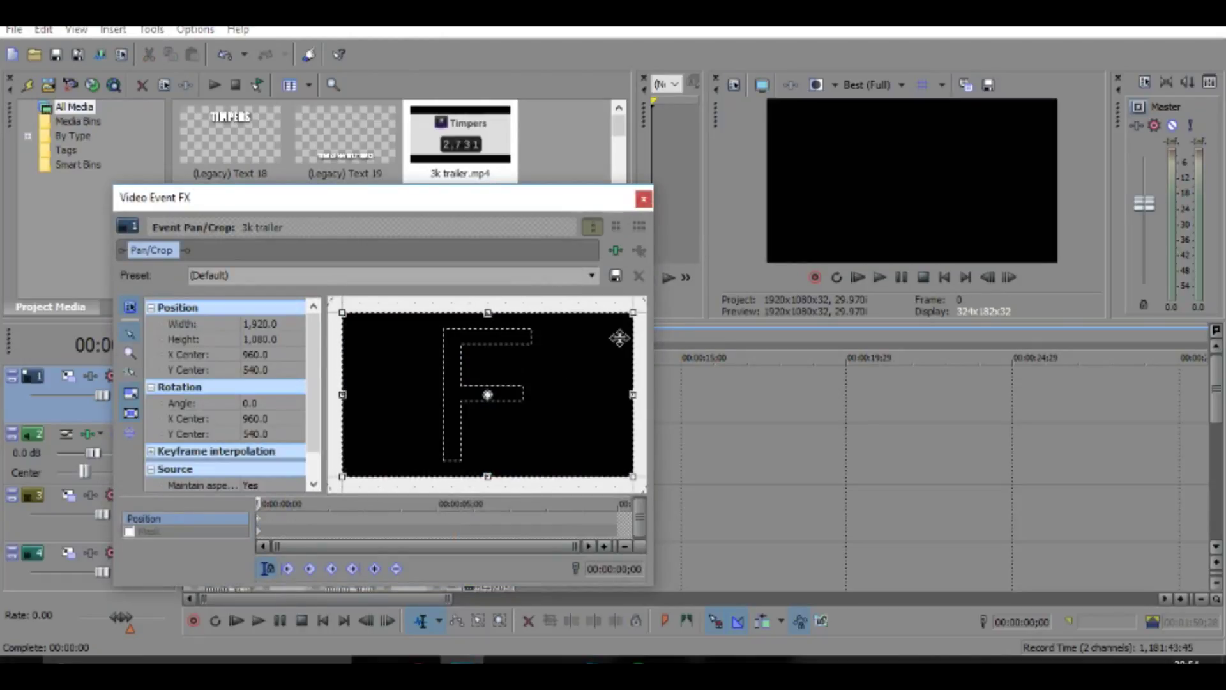
key("space")
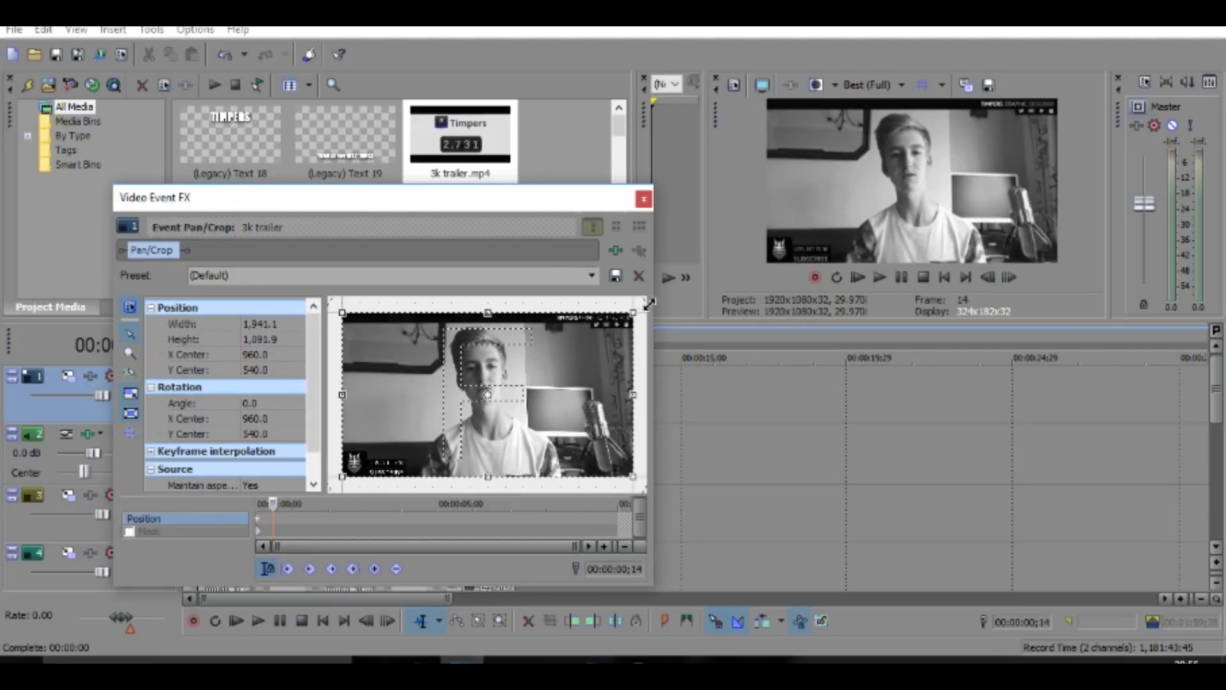
left_click_drag(649, 305, 794, 185)
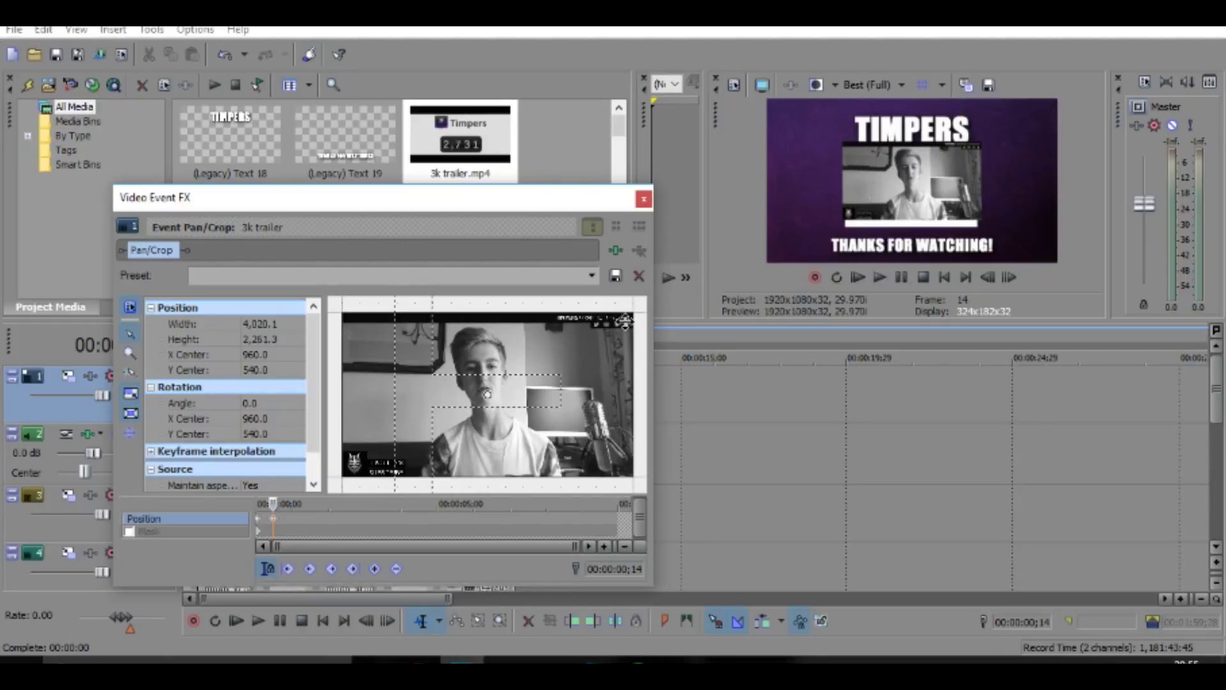
scroll(624, 322, "down", 5)
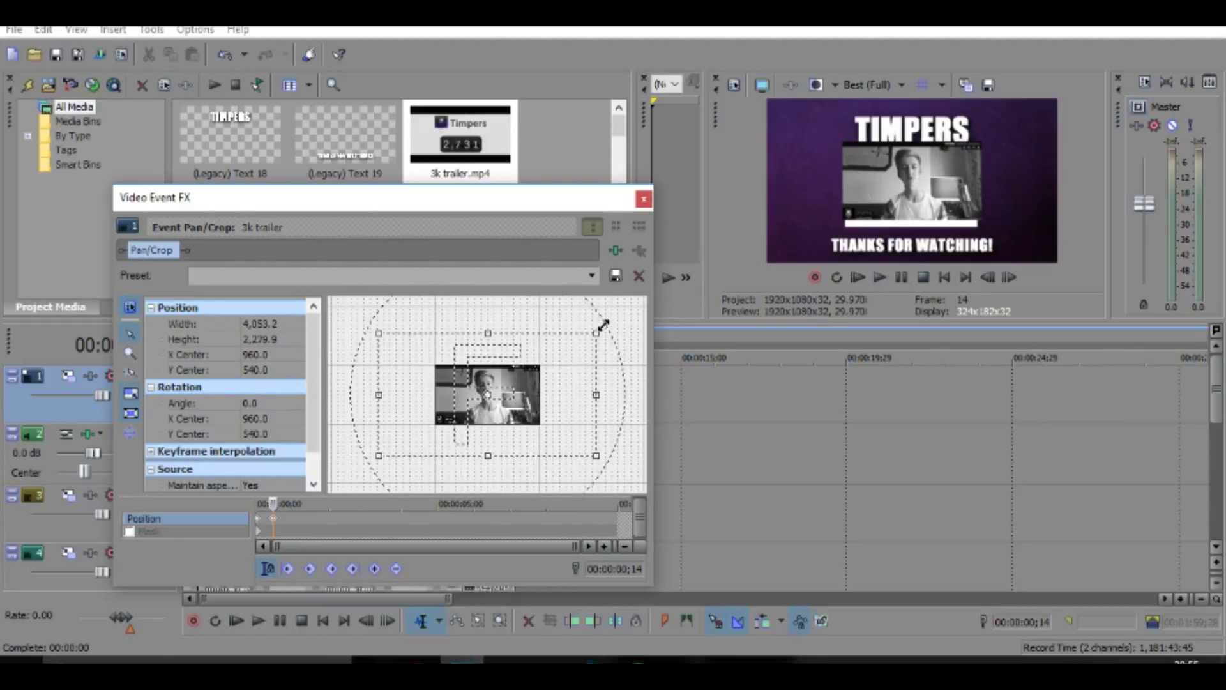
mouse_move(603, 326)
left_mouse_down()
mouse_move(621, 310)
mouse_move(567, 351)
mouse_move(601, 327)
left_mouse_up()
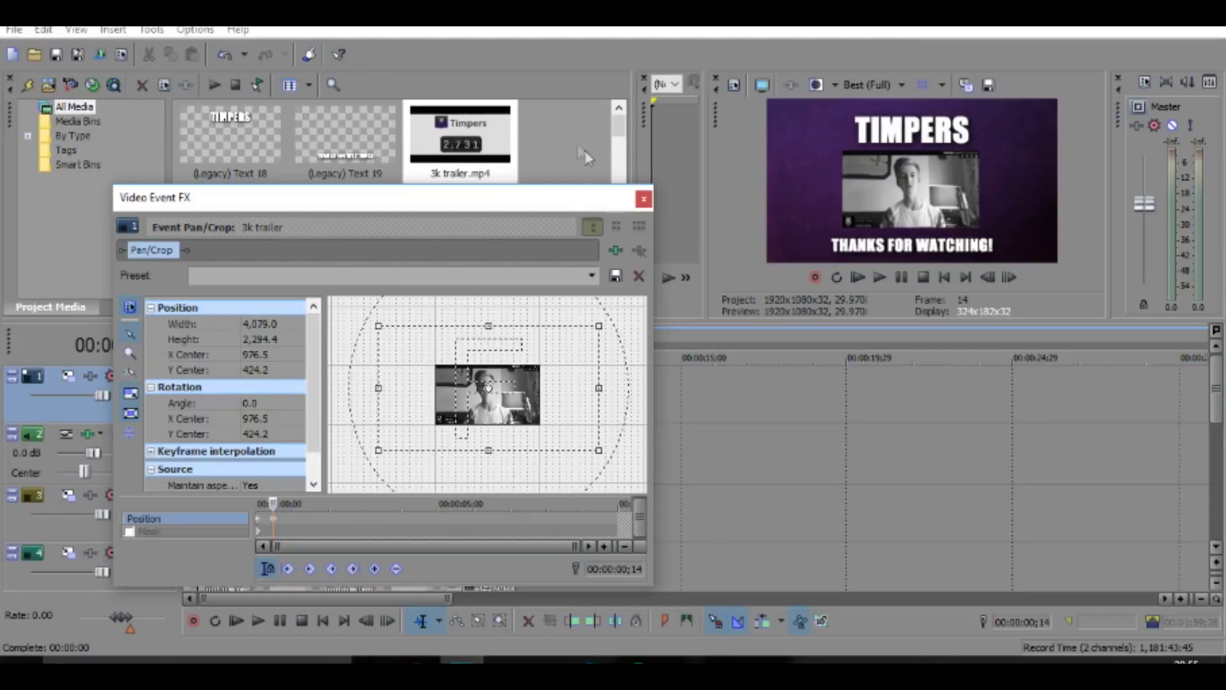
Step: Add the Elliptical Transparent to Black Color Gradient on a new top track, nudging its outer edge
left_click(644, 199)
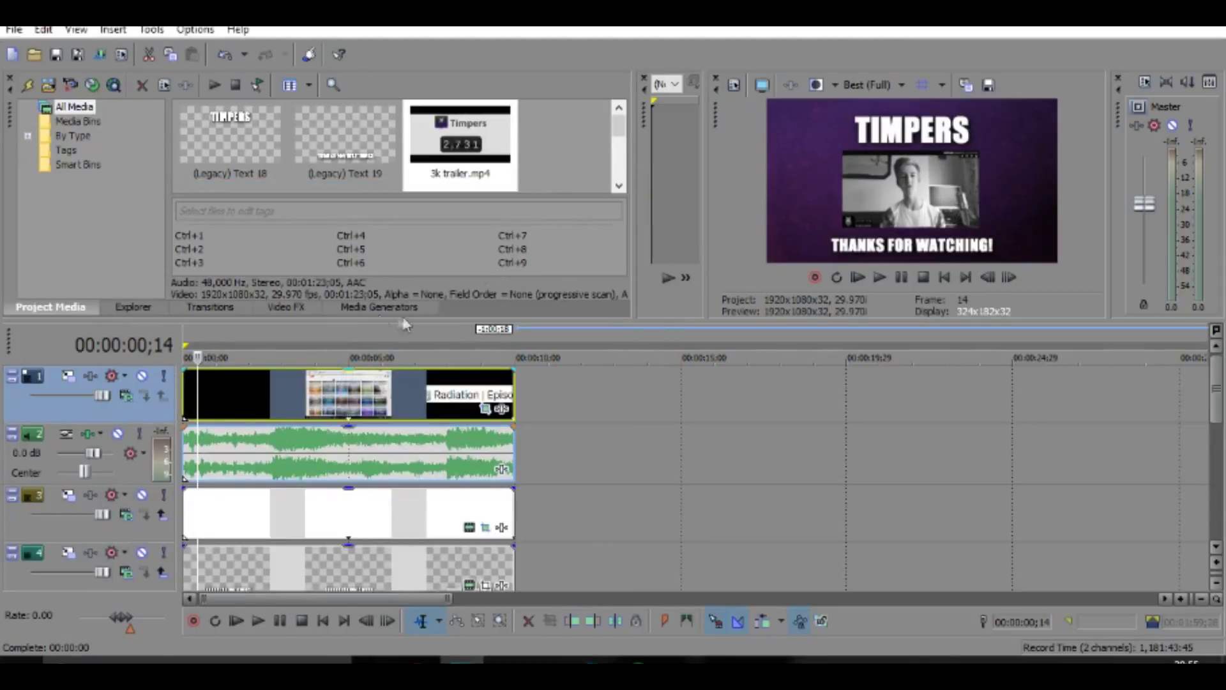
left_click(352, 308)
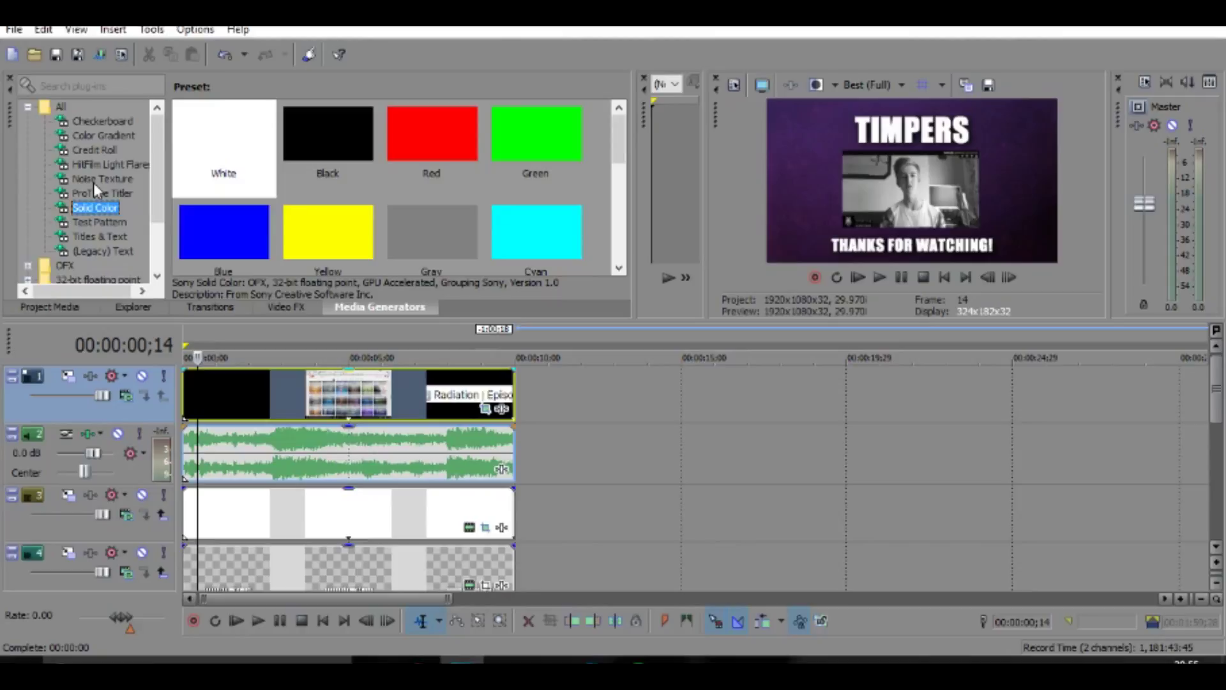
left_click(97, 153)
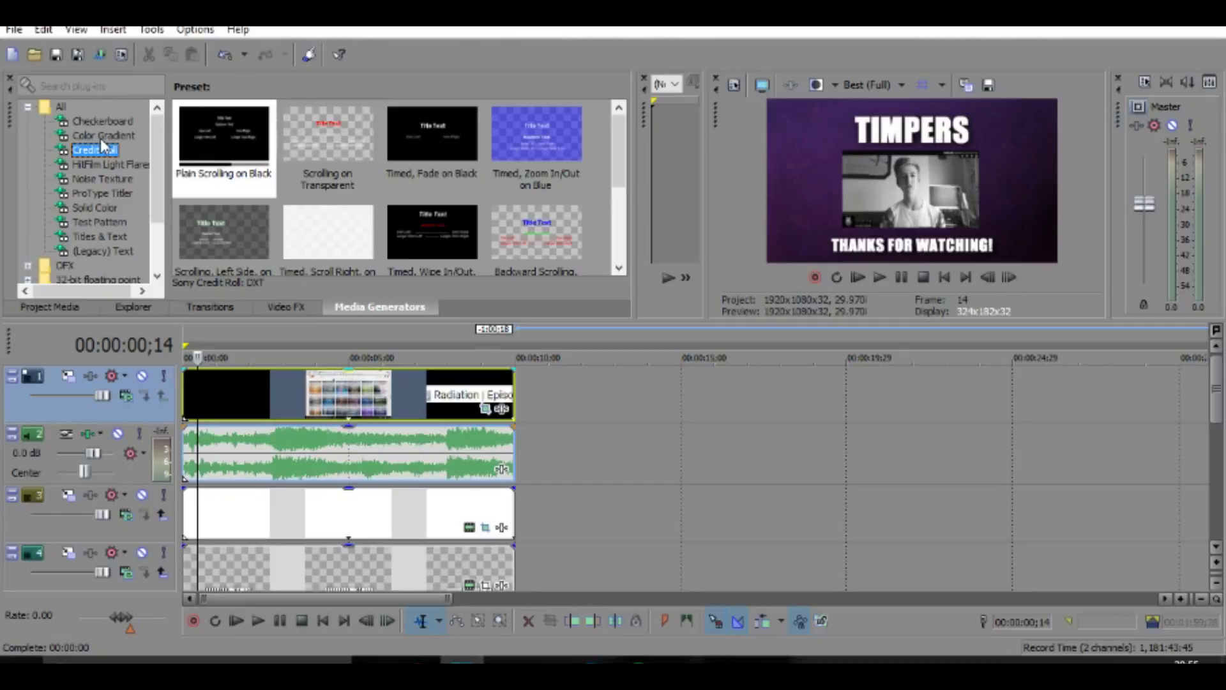
left_click(102, 136)
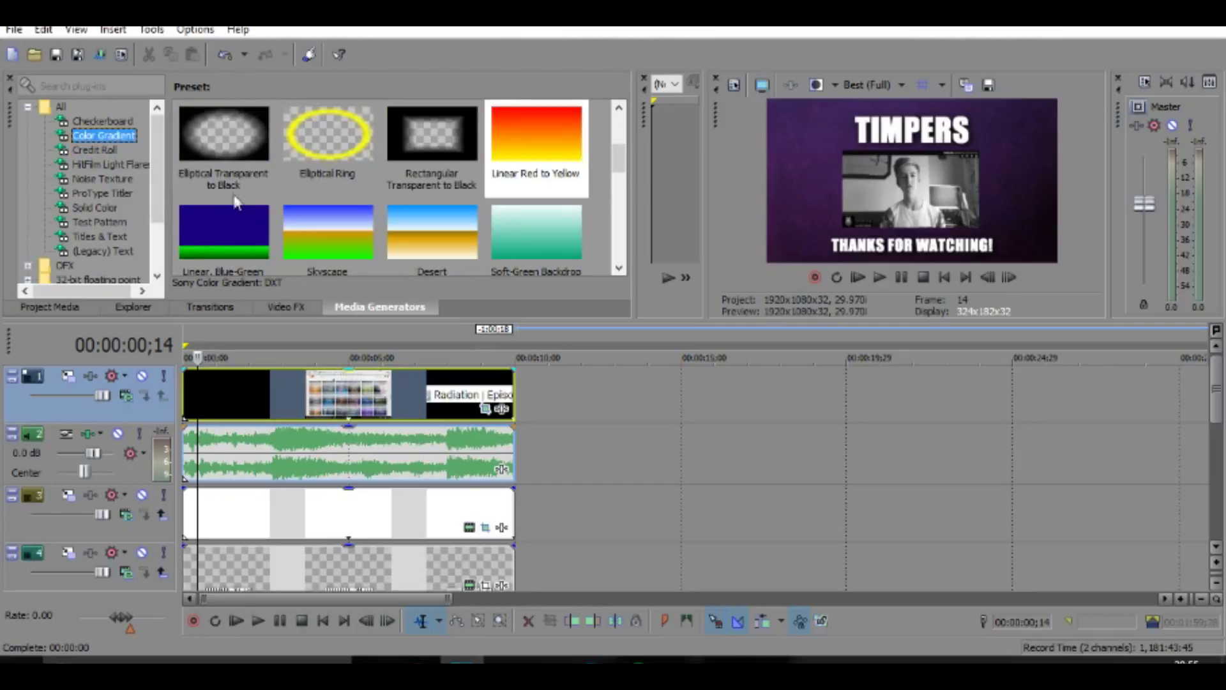
left_click_drag(249, 142, 196, 356)
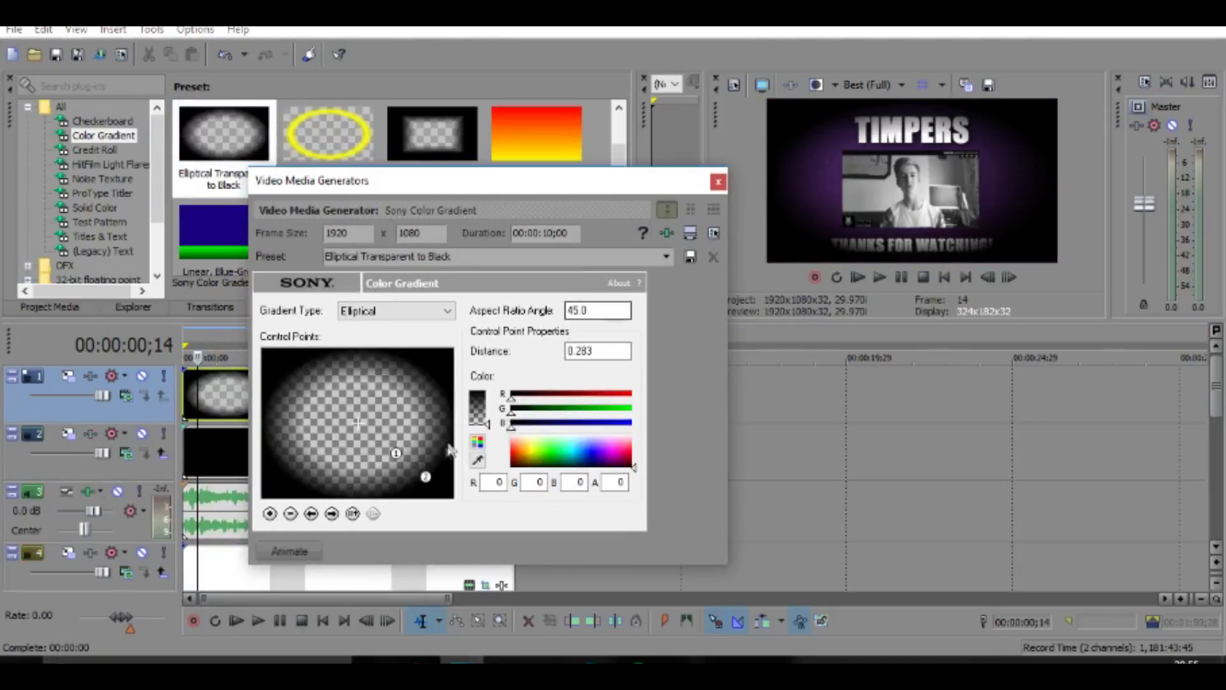
left_click_drag(431, 482, 430, 484)
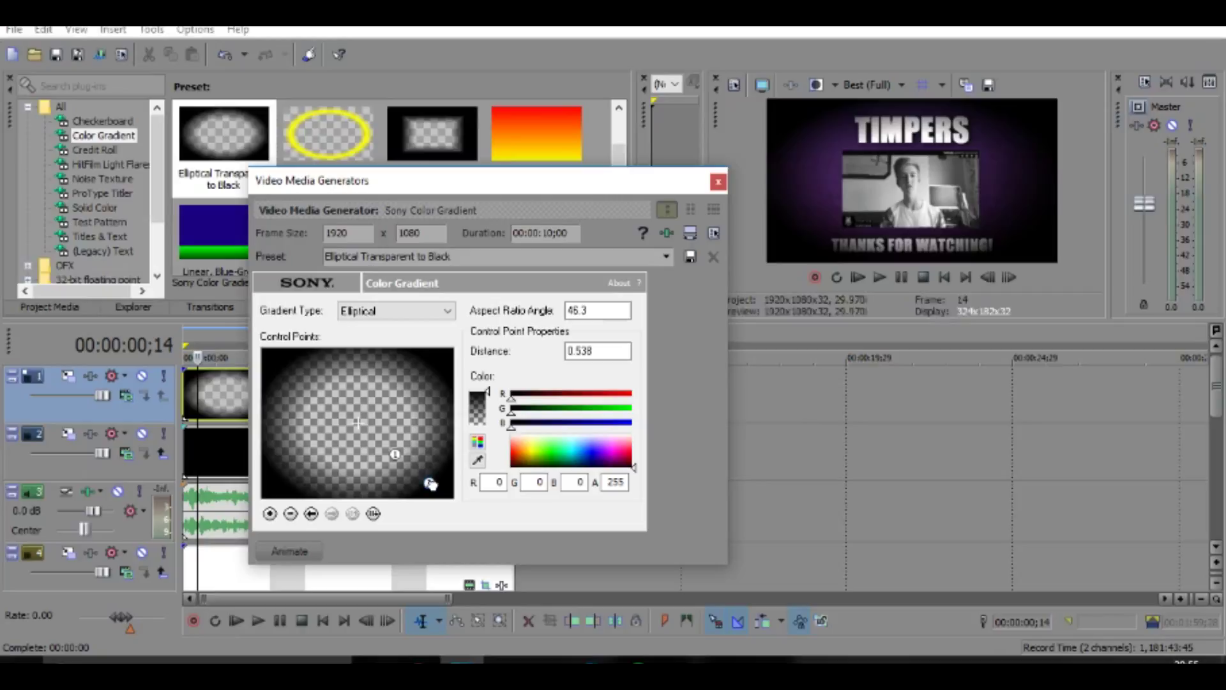
left_click(719, 184)
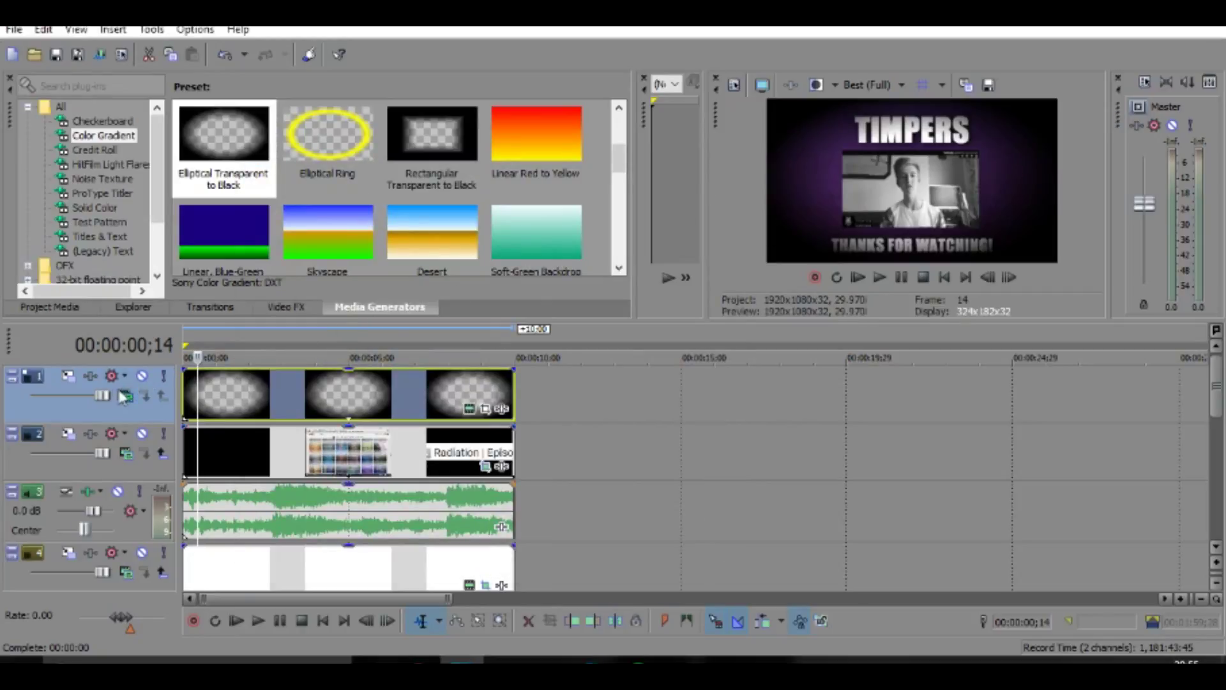
Step: Lower the vignette track's level to about 30% and play back the assembled outro
left_click_drag(102, 396, 56, 412)
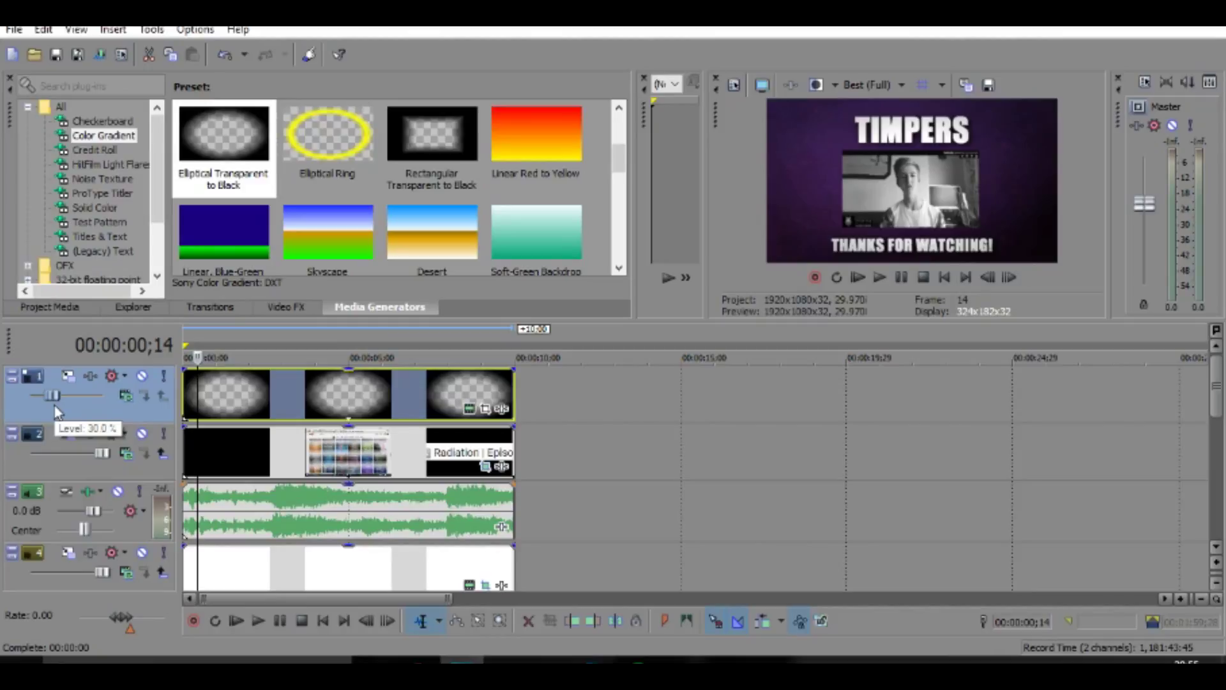
left_click(881, 276)
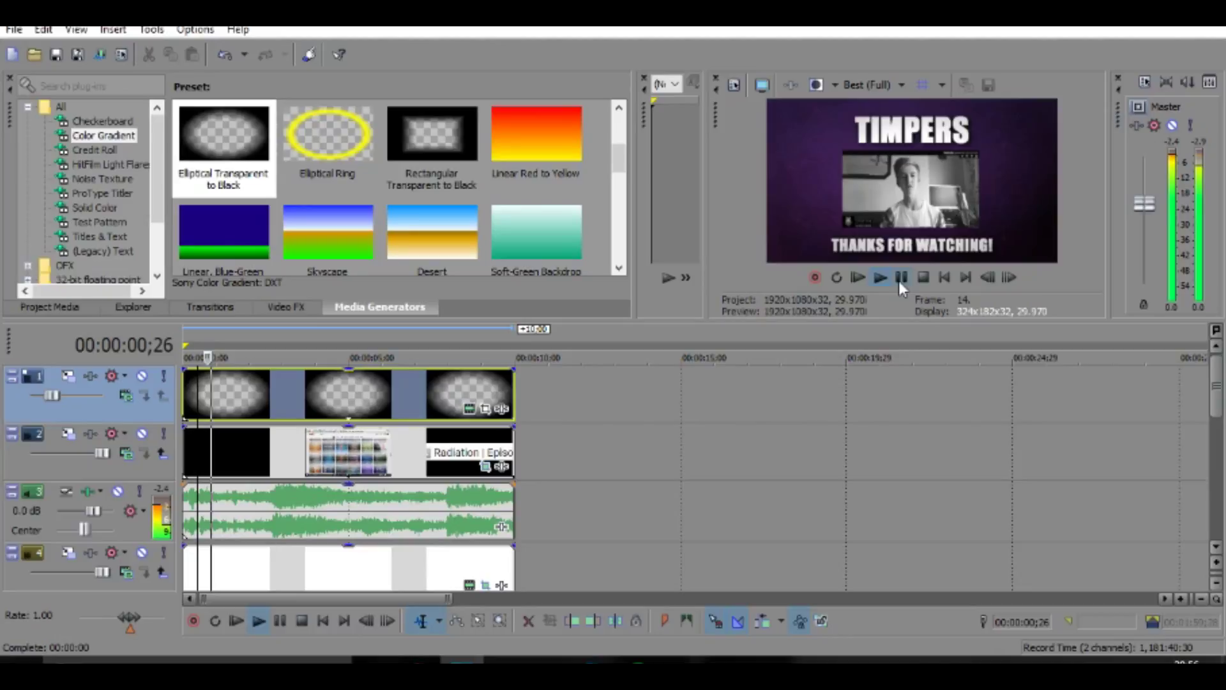
left_click(899, 281)
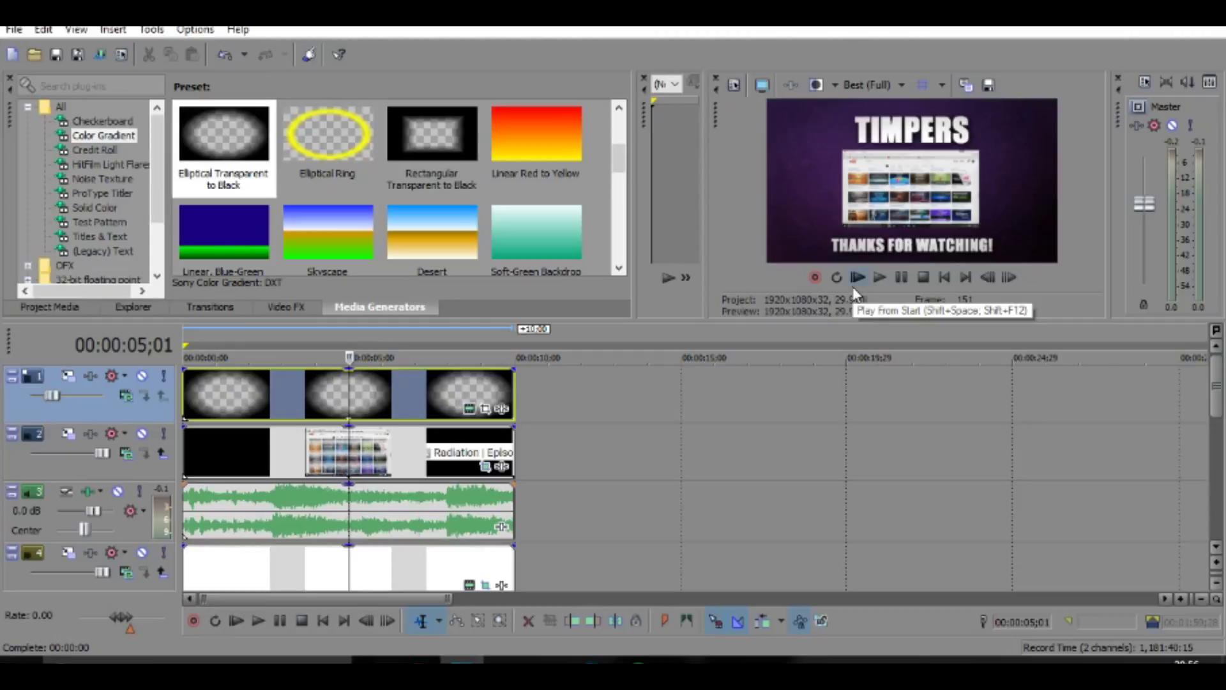